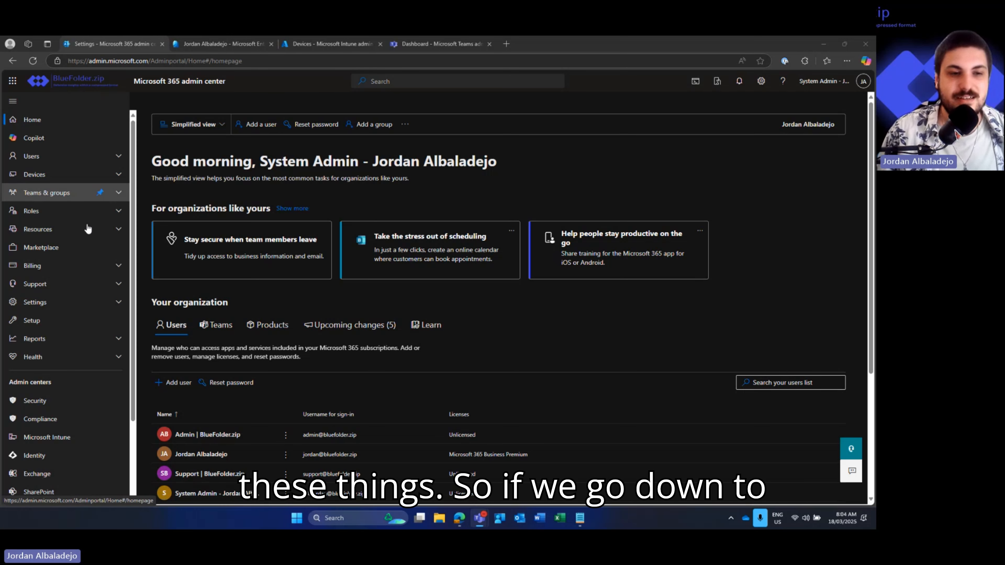
Open the Default theme from the Custom themes in the organization profile of Org settings.
{"action": "left_click", "coordinate": [59, 308]}
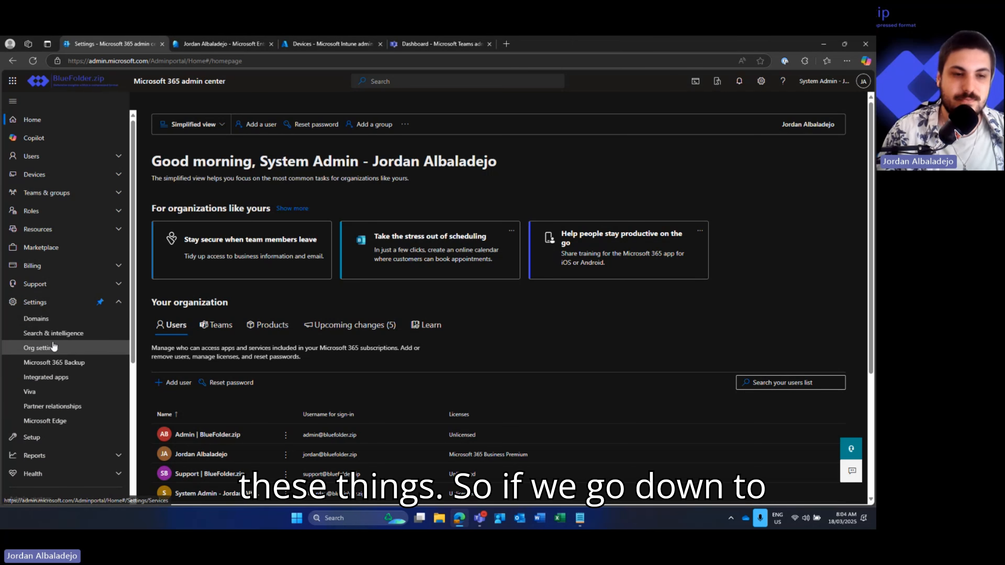
{"action": "left_click", "coordinate": [41, 348]}
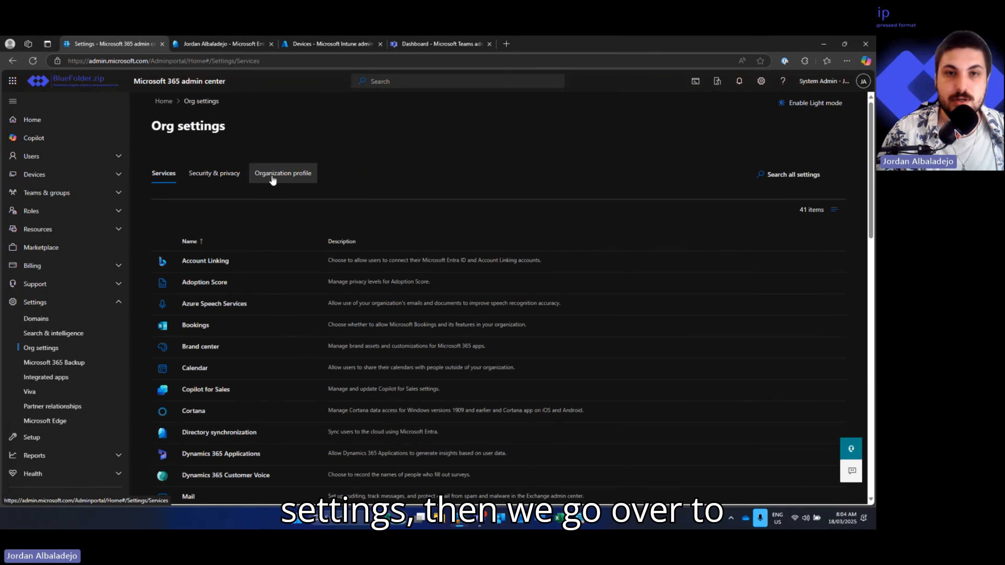
{"action": "left_click", "coordinate": [272, 179]}
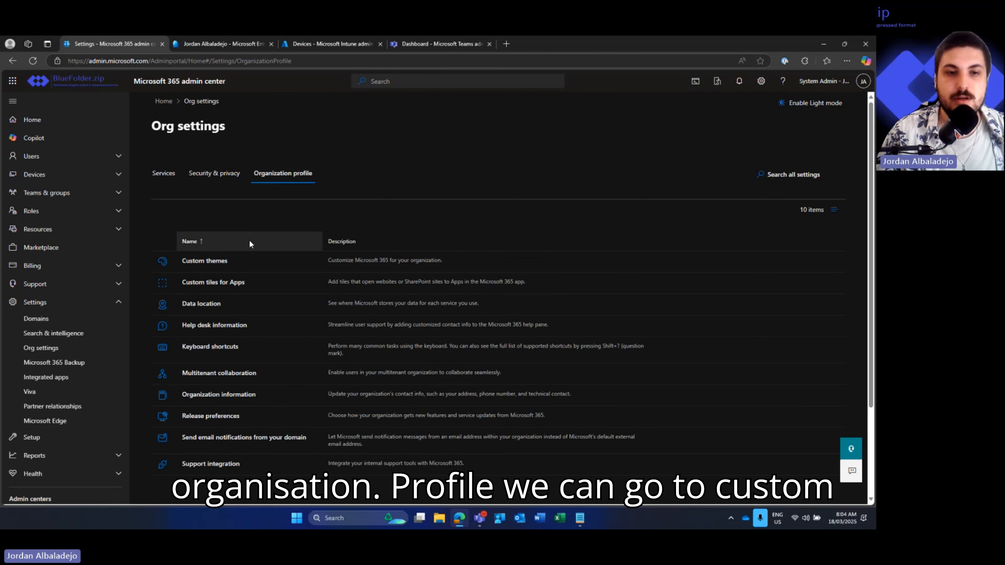
{"action": "left_click", "coordinate": [222, 260]}
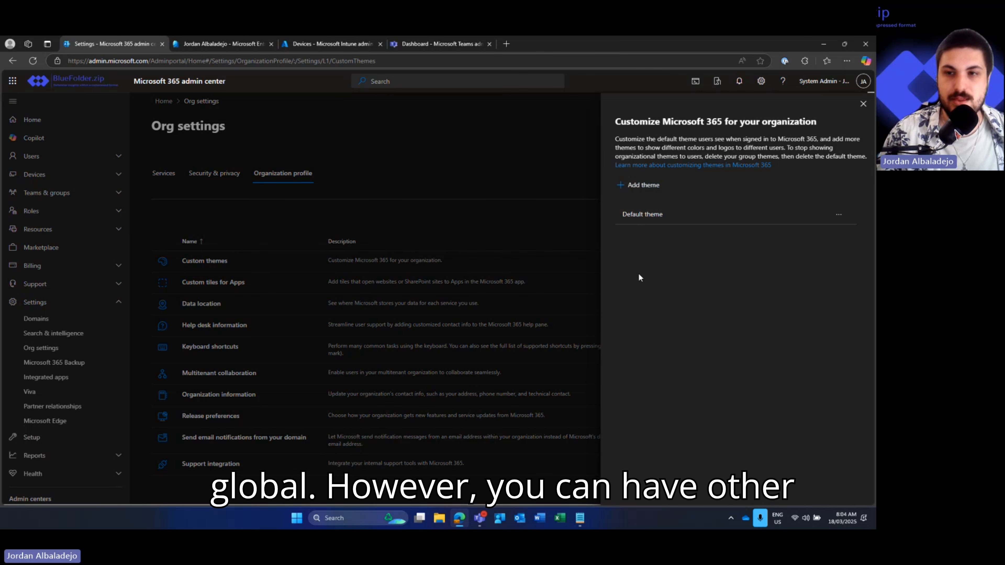
{"action": "left_click", "coordinate": [644, 215]}
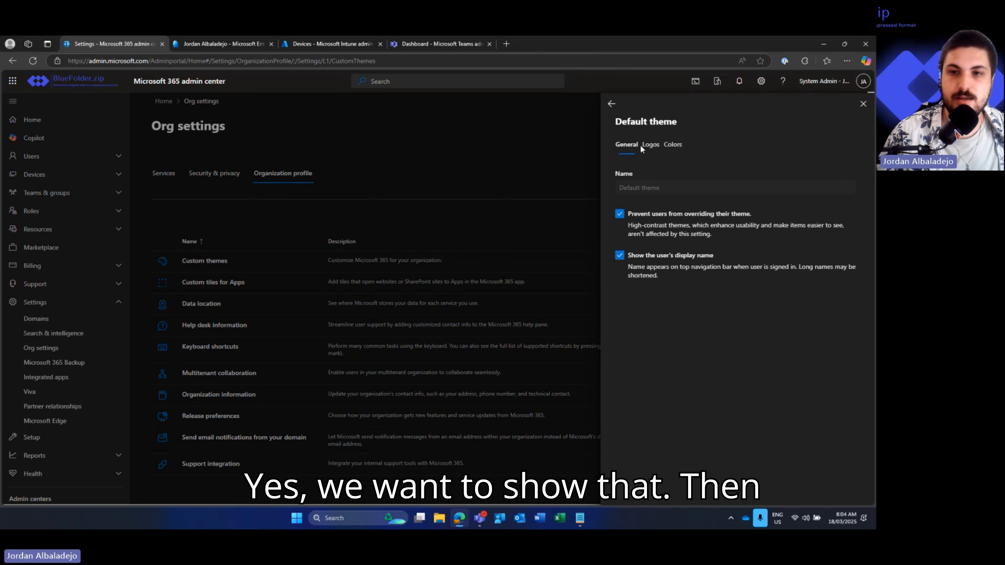
Review the Default theme's default logo, alternate logo and on-click link settings.
{"action": "left_click", "coordinate": [650, 144]}
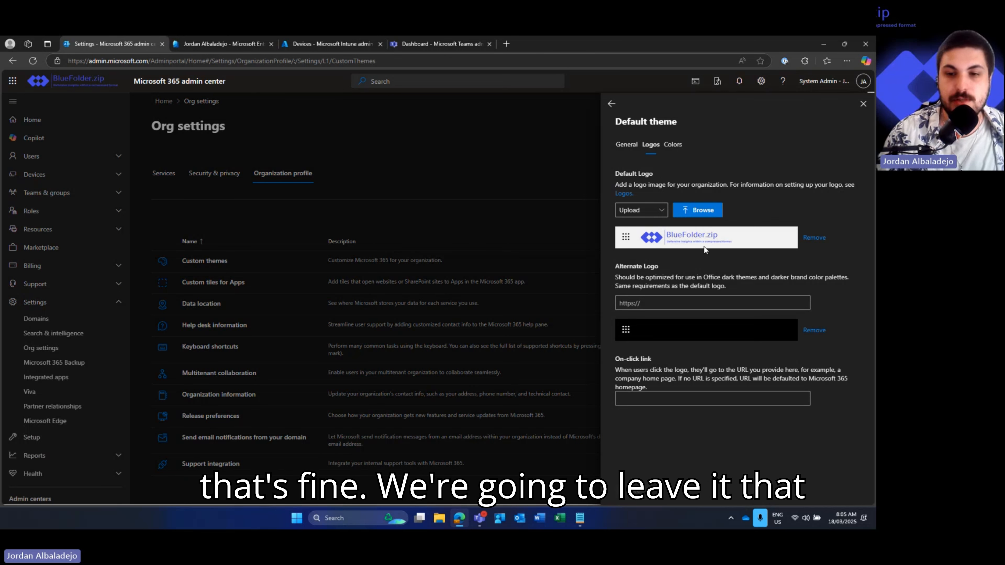
{"action": "left_click", "coordinate": [633, 402]}
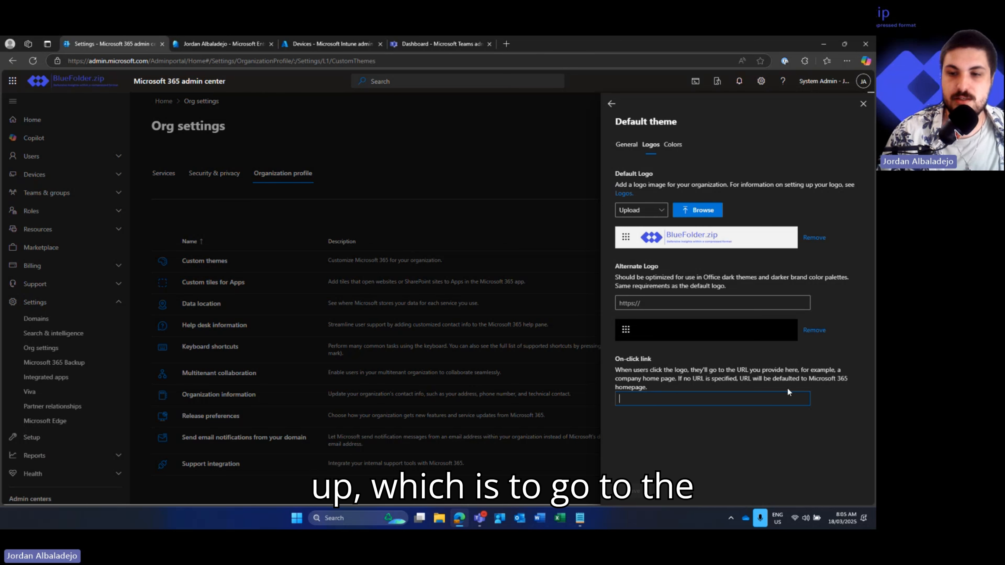
{"action": "left_click_drag", "start_coordinate": [809, 379], "coordinate": [689, 395]}
Examine the Default theme's navigation bar, text and accent colors with the contrast note, recheck the General and Logos settings, and close the theme.
{"action": "left_click", "coordinate": [673, 145]}
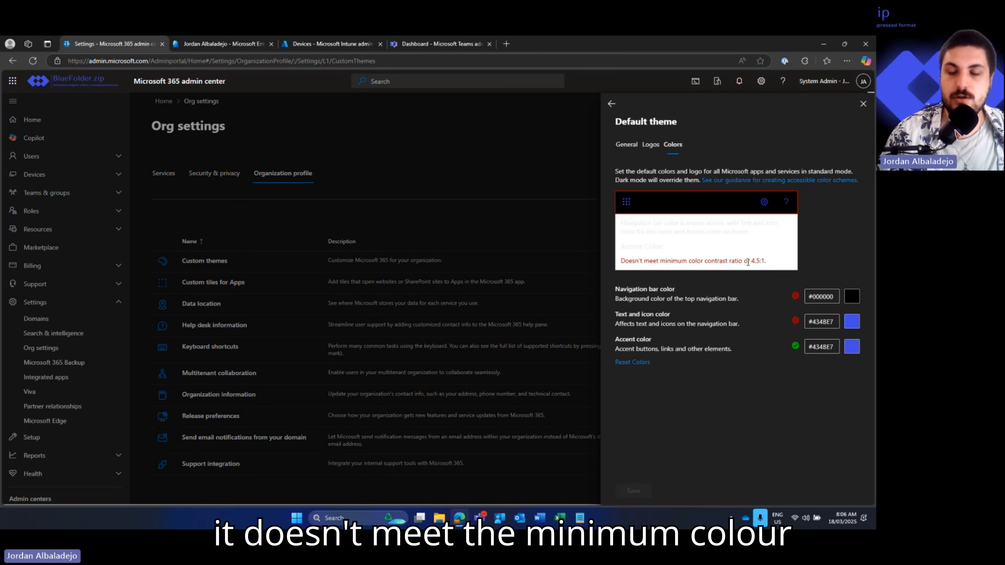
{"action": "left_click_drag", "start_coordinate": [776, 264], "coordinate": [623, 264]}
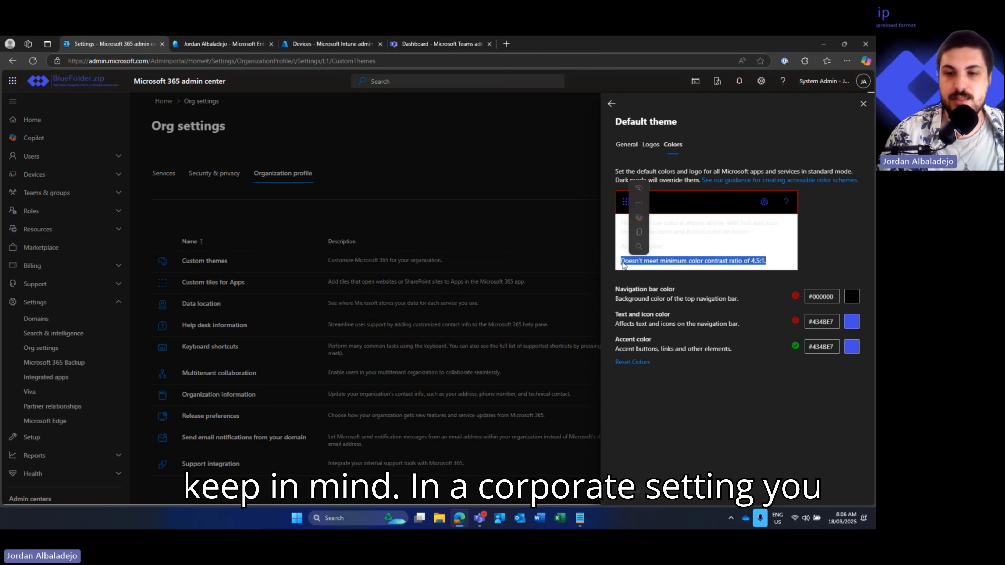
{"action": "left_click", "coordinate": [711, 295]}
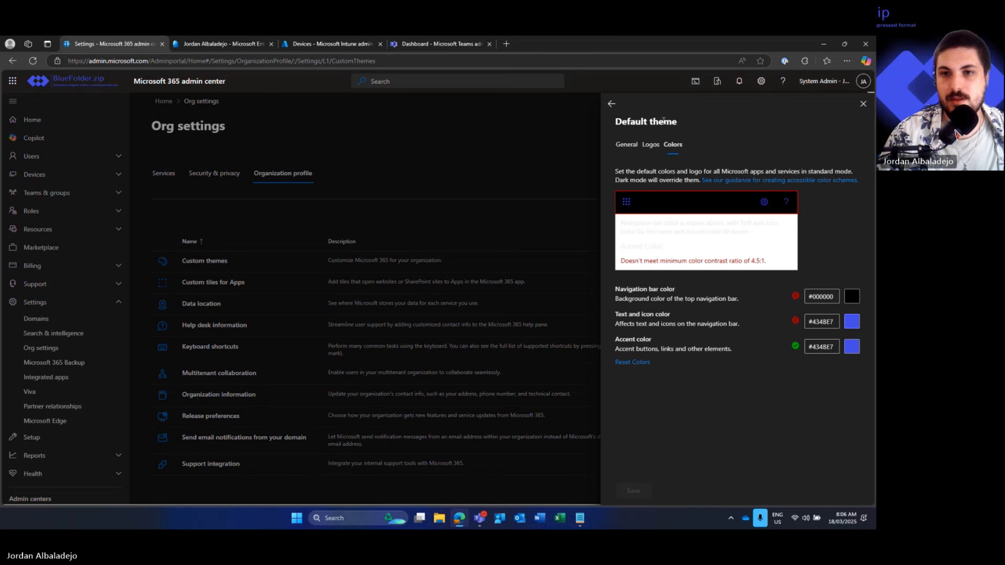
{"action": "left_click", "coordinate": [627, 145]}
{"action": "left_click", "coordinate": [651, 145]}
{"action": "left_click", "coordinate": [672, 144]}
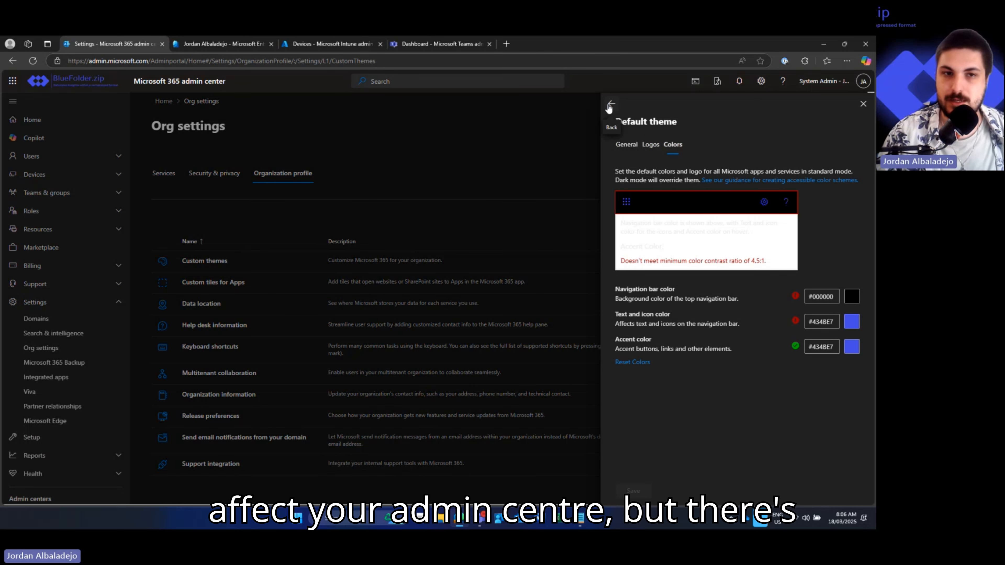
{"action": "left_click", "coordinate": [864, 104]}
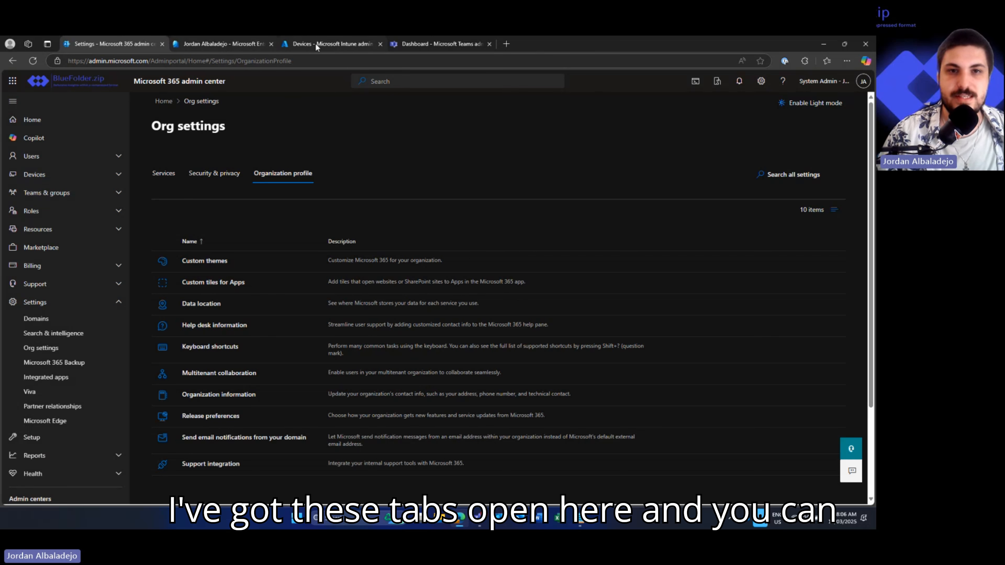
Look through the open Entra, Intune and Teams admin centers and return to the Microsoft 365 admin center.
{"action": "left_click", "coordinate": [208, 49]}
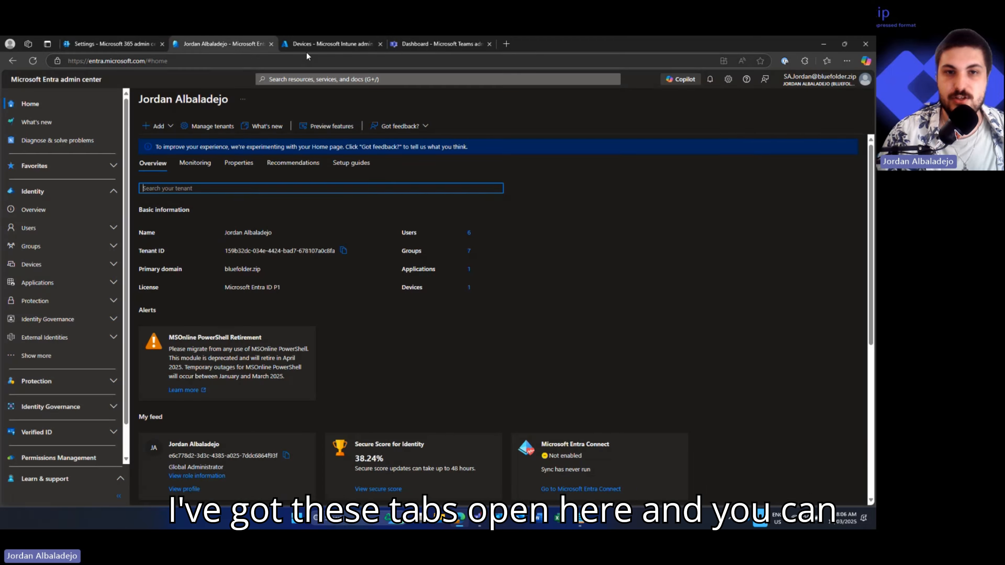
{"action": "left_click", "coordinate": [311, 44]}
{"action": "left_click", "coordinate": [424, 45]}
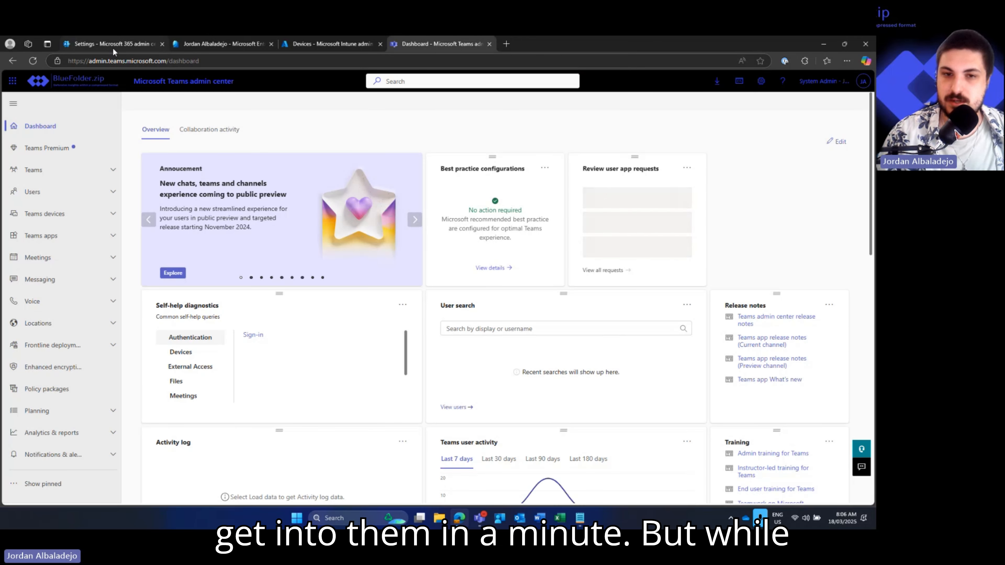
{"action": "left_click", "coordinate": [112, 48]}
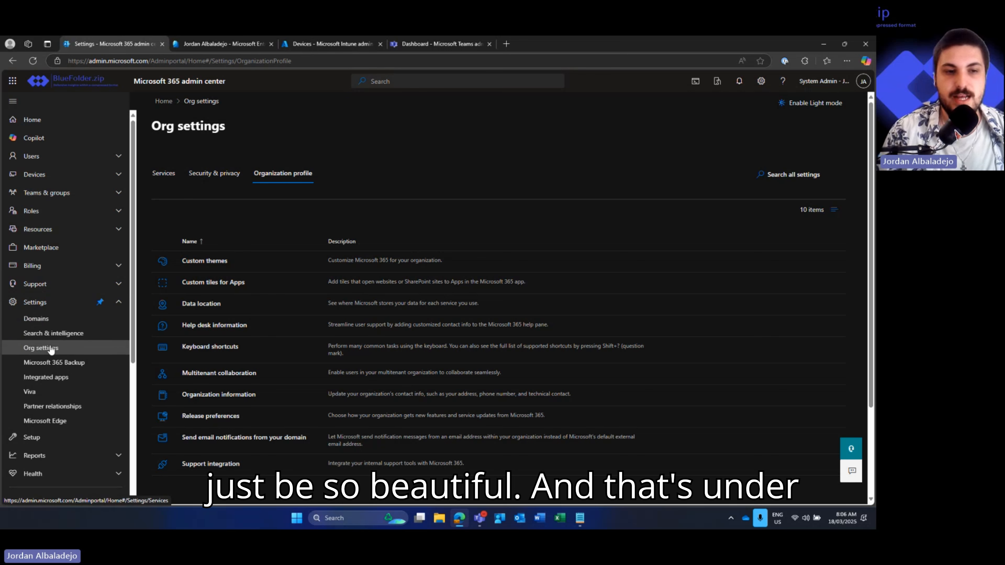
Open Brand center from the Org settings services and read its description and site setup information.
{"action": "left_click", "coordinate": [37, 347]}
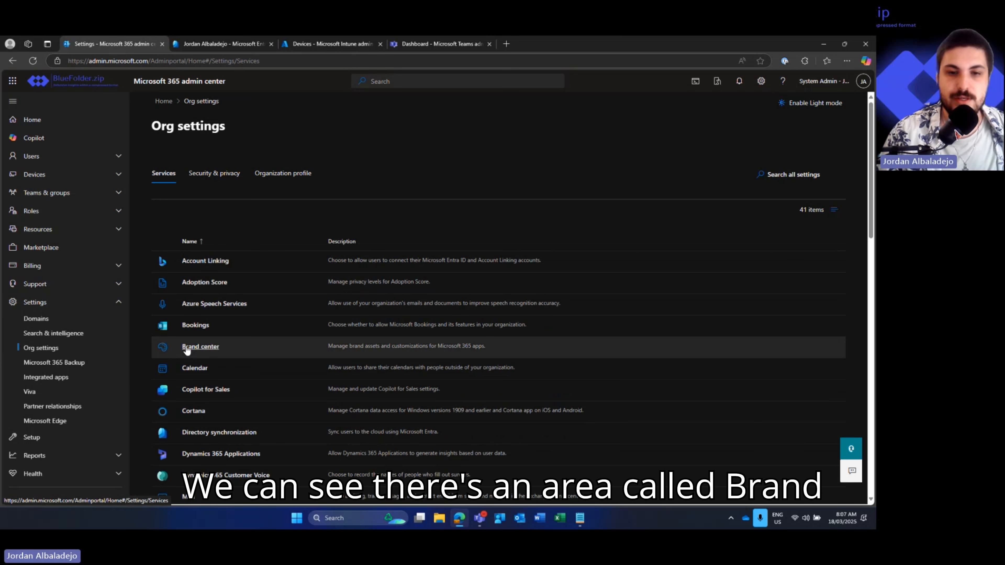
{"action": "left_click", "coordinate": [187, 348]}
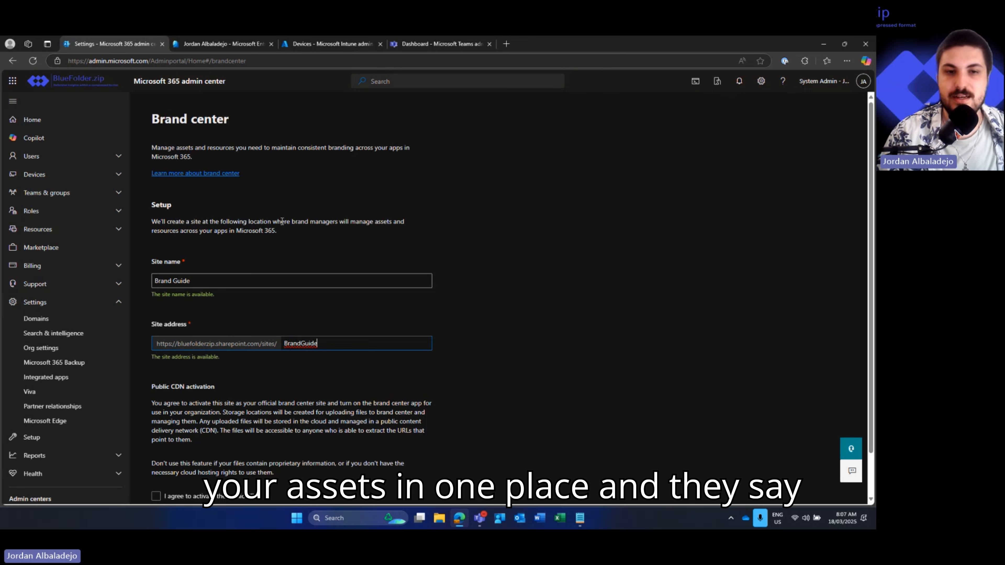
{"action": "left_click_drag", "start_coordinate": [223, 223], "coordinate": [277, 232]}
{"action": "left_click", "coordinate": [430, 214]}
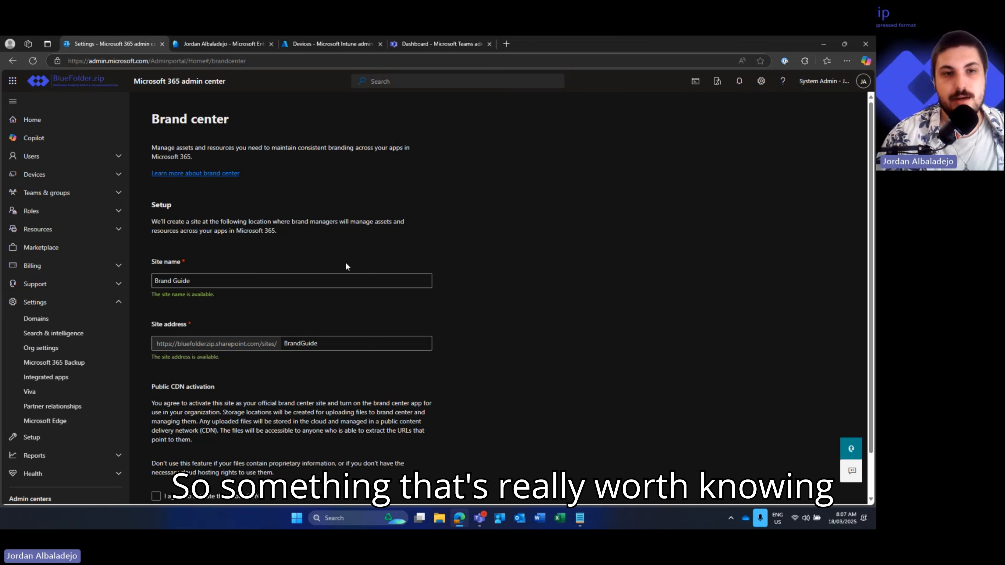
{"action": "left_click_drag", "start_coordinate": [152, 122], "coordinate": [255, 124]}
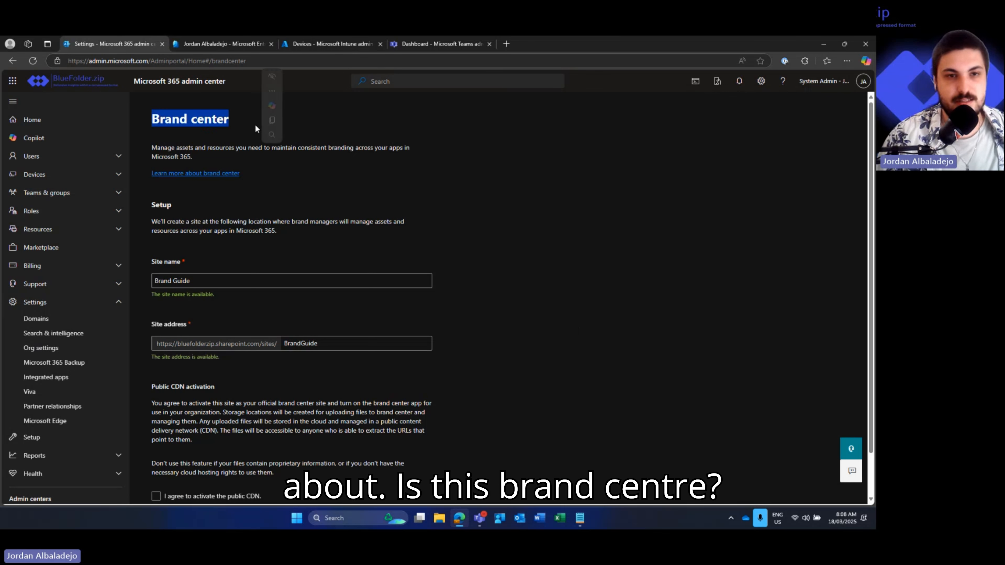
{"action": "left_click", "coordinate": [378, 216]}
Switch to the Microsoft Entra admin center and open the default sign-in experience in Company branding for editing.
{"action": "left_click", "coordinate": [204, 42]}
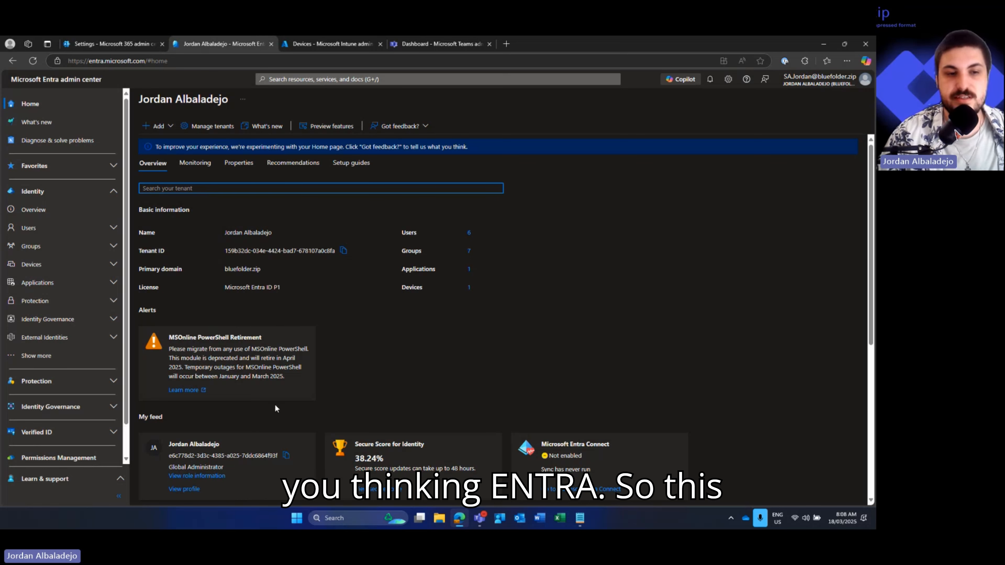
{"action": "left_click", "coordinate": [75, 358]}
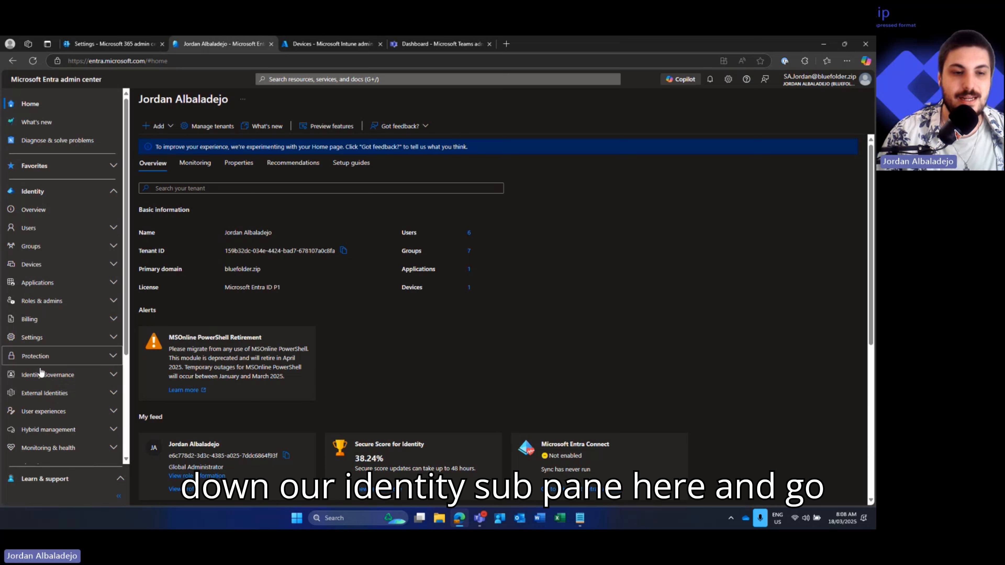
{"action": "scroll", "coordinate": [41, 386], "scroll_direction": "down", "scroll_amount": 2}
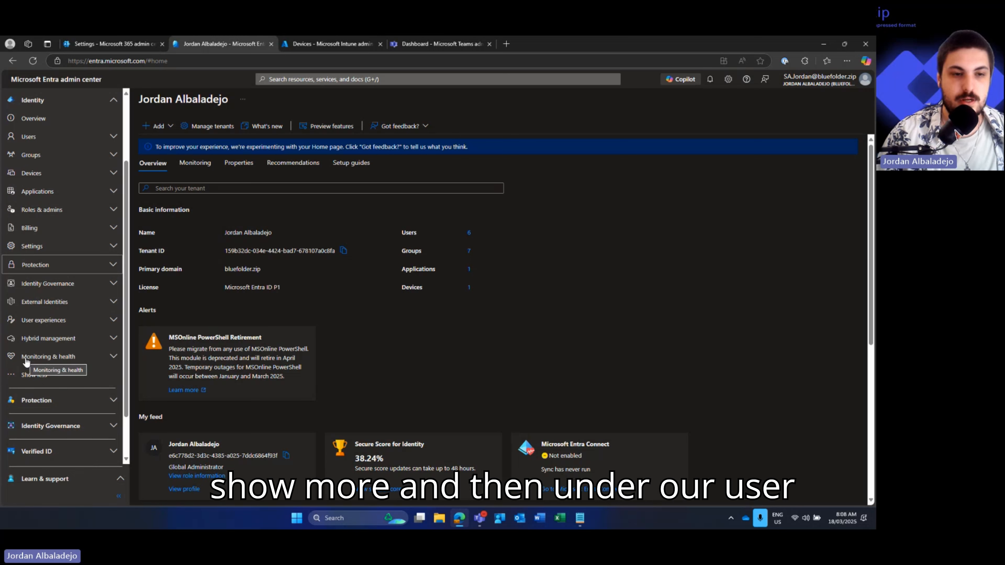
{"action": "left_click", "coordinate": [36, 322]}
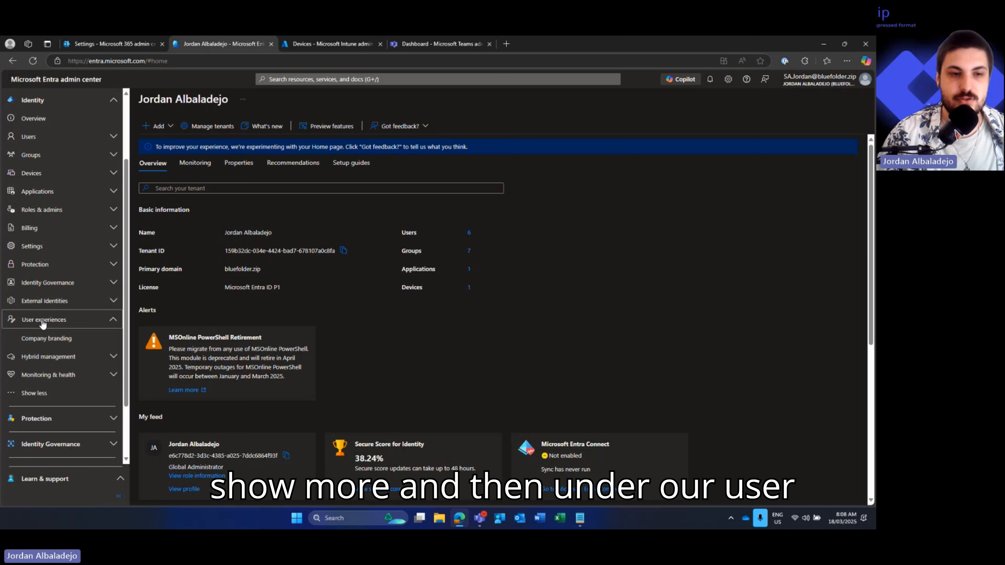
{"action": "left_click", "coordinate": [45, 340]}
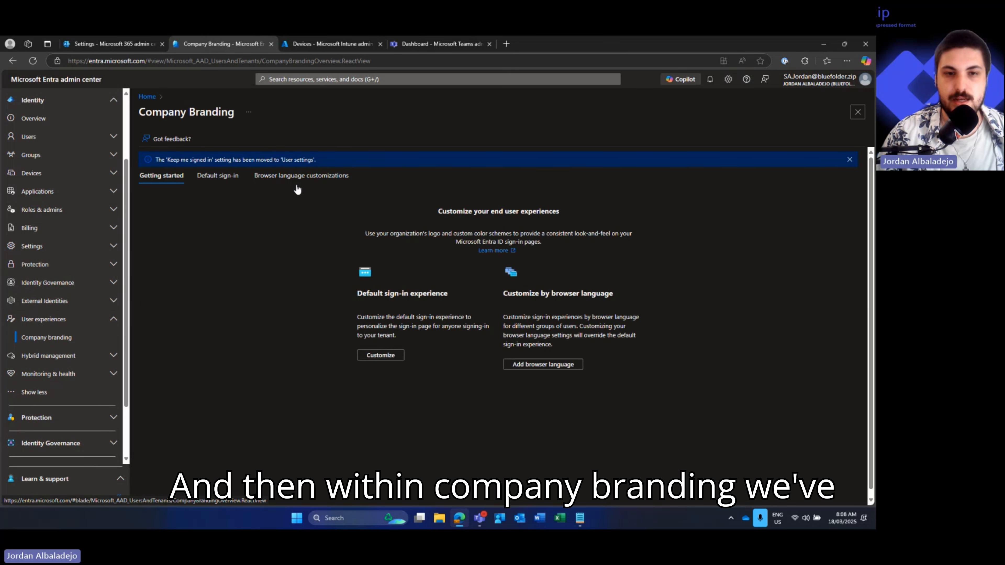
{"action": "left_click", "coordinate": [211, 178]}
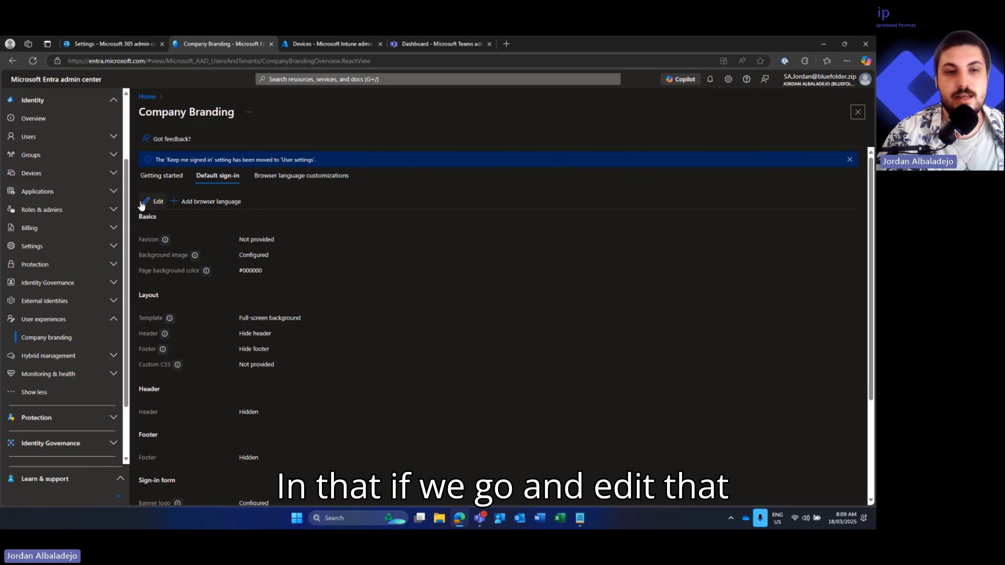
{"action": "left_click", "coordinate": [154, 201]}
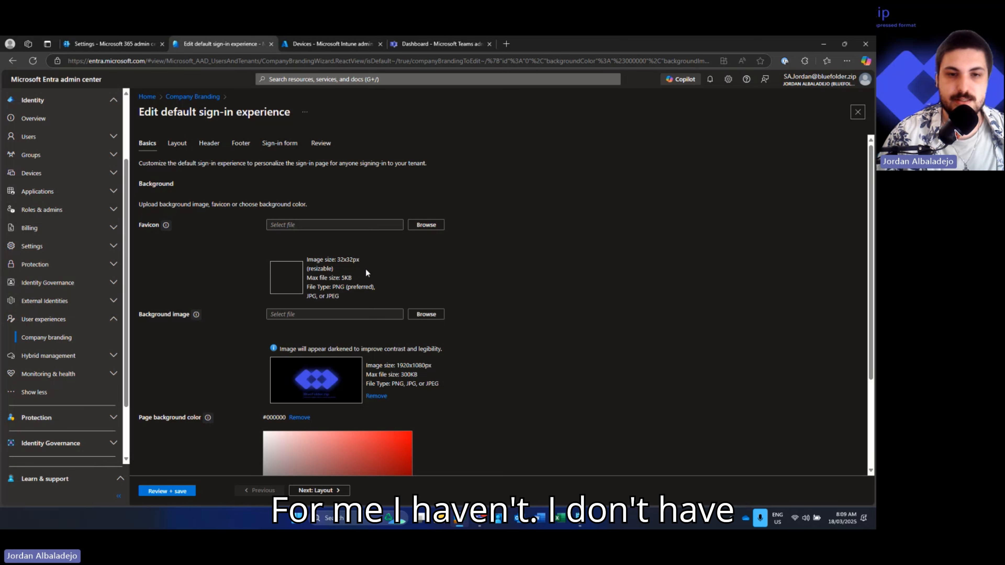
Review the Basics settings of the default sign-in experience: favicon requirements and description, background image and page background color.
{"action": "scroll", "coordinate": [365, 269], "scroll_direction": "down", "scroll_amount": 2}
{"action": "scroll", "coordinate": [463, 230], "scroll_direction": "up", "scroll_amount": 2}
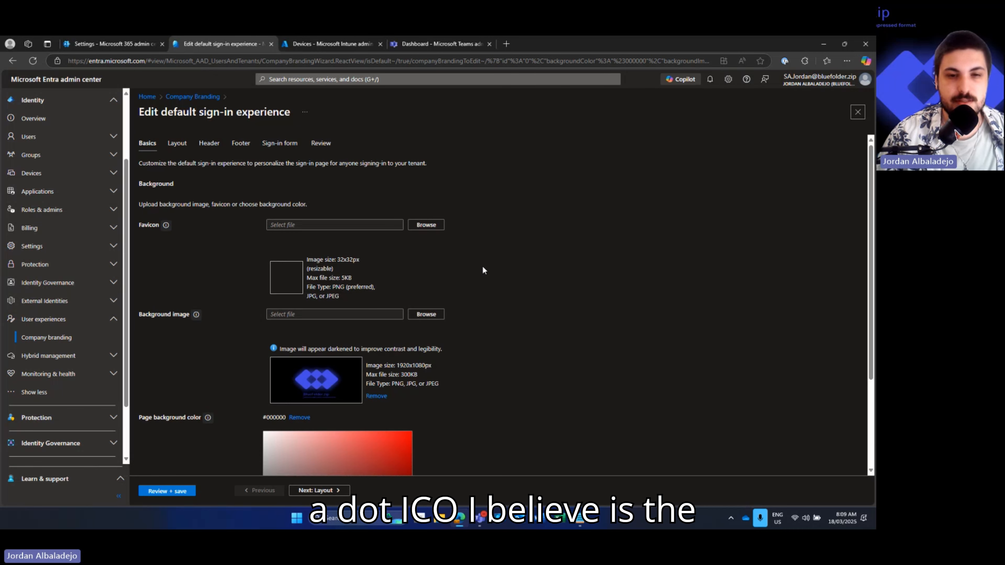
{"action": "left_click_drag", "start_coordinate": [340, 293], "coordinate": [363, 295]}
{"action": "left_click", "coordinate": [341, 290]}
{"action": "left_click", "coordinate": [418, 281]}
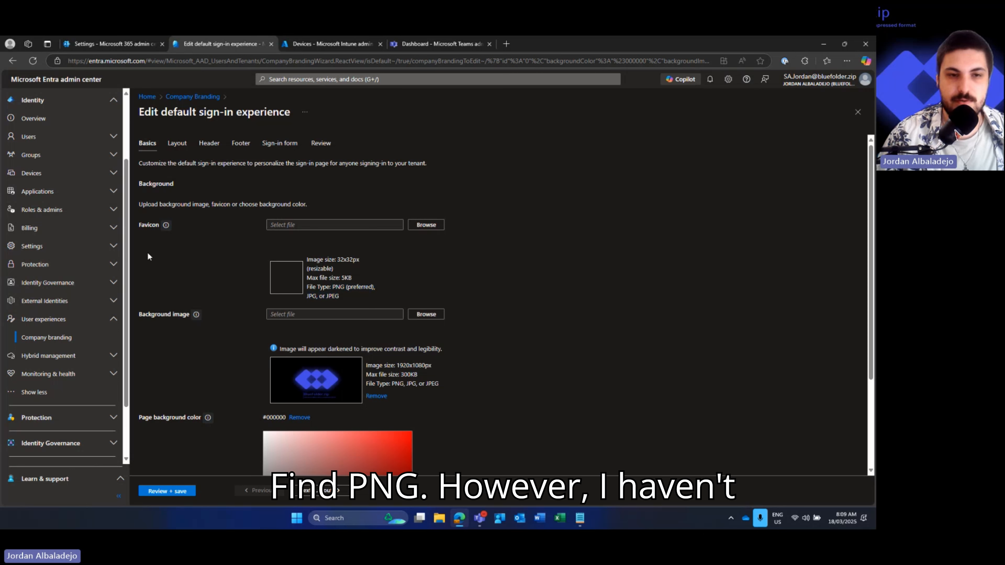
{"action": "mouse_move", "coordinate": [167, 232]}
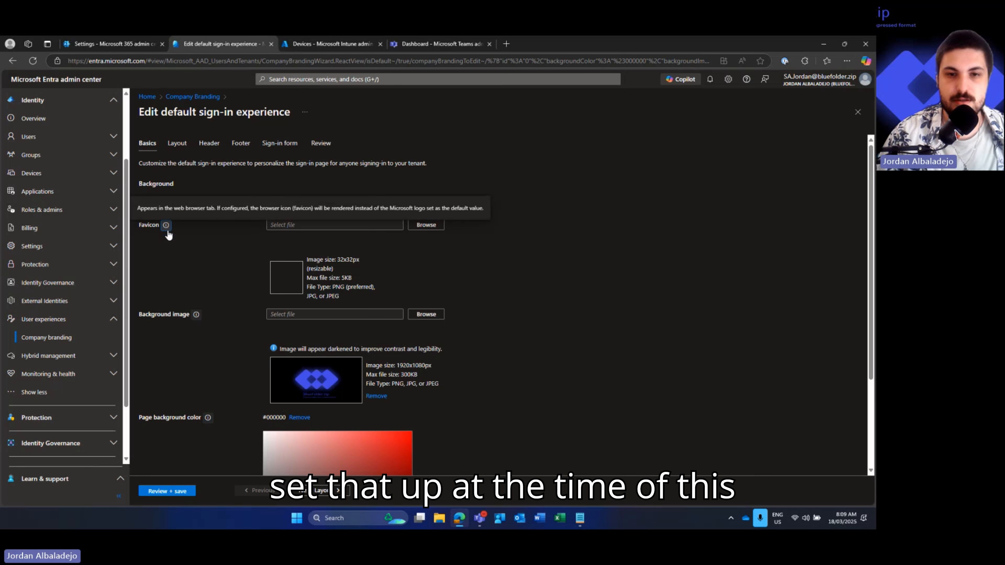
{"action": "scroll", "coordinate": [189, 305], "scroll_direction": "down", "scroll_amount": 3}
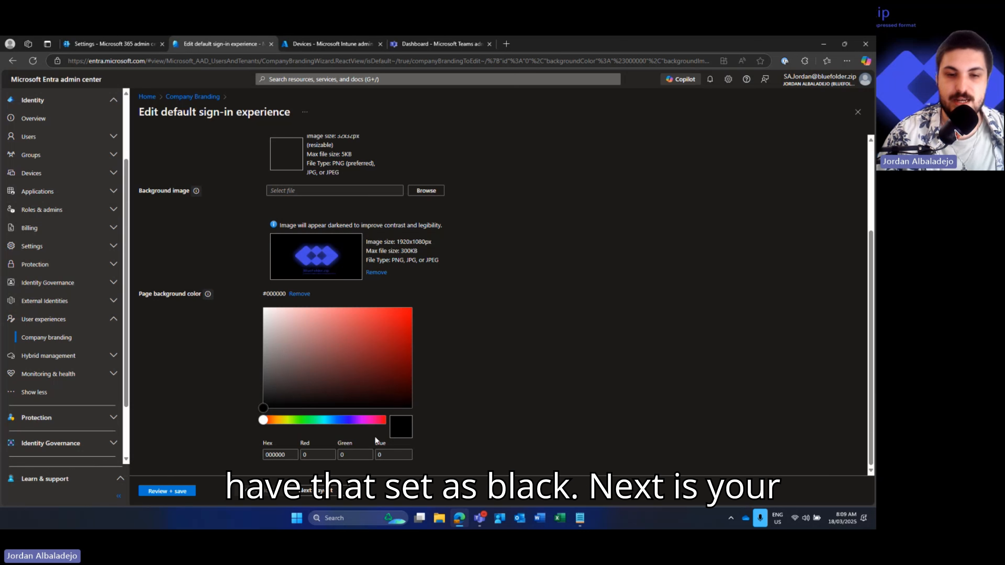
Go through the Layout, Header, Footer and Sign-in form settings of the default sign-in experience, including the banner and square logos.
{"action": "left_click", "coordinate": [332, 491]}
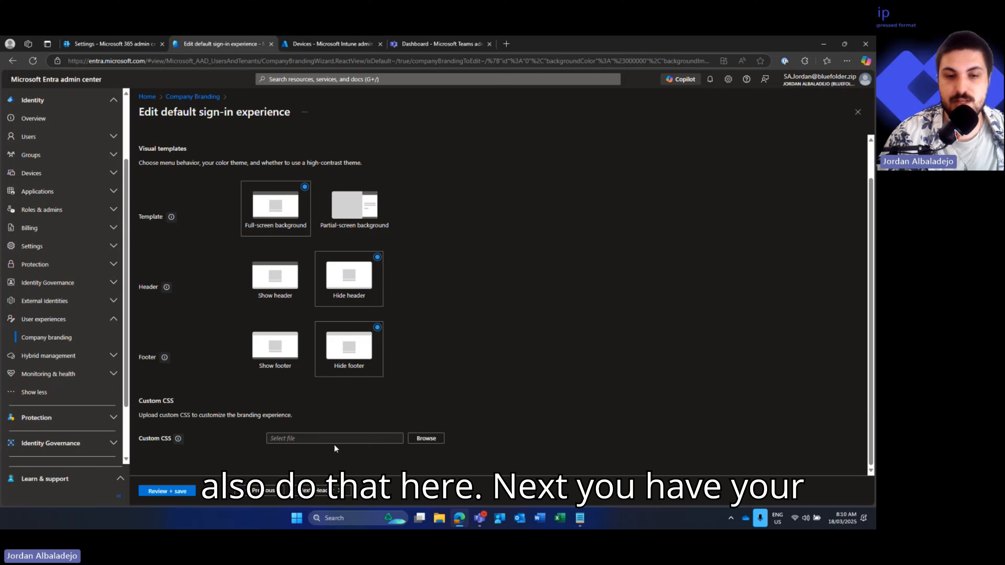
{"action": "left_click", "coordinate": [321, 491]}
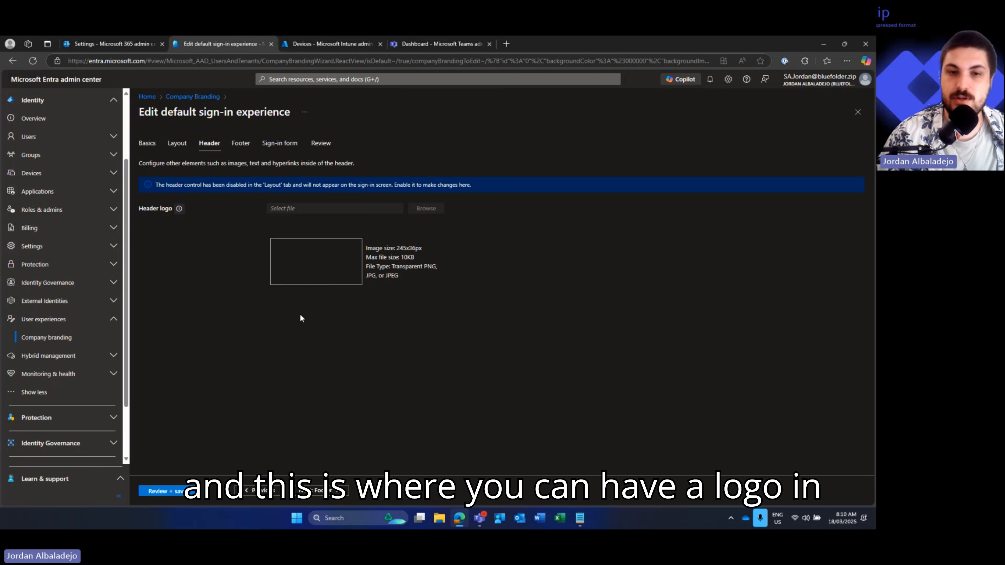
{"action": "left_click", "coordinate": [321, 491]}
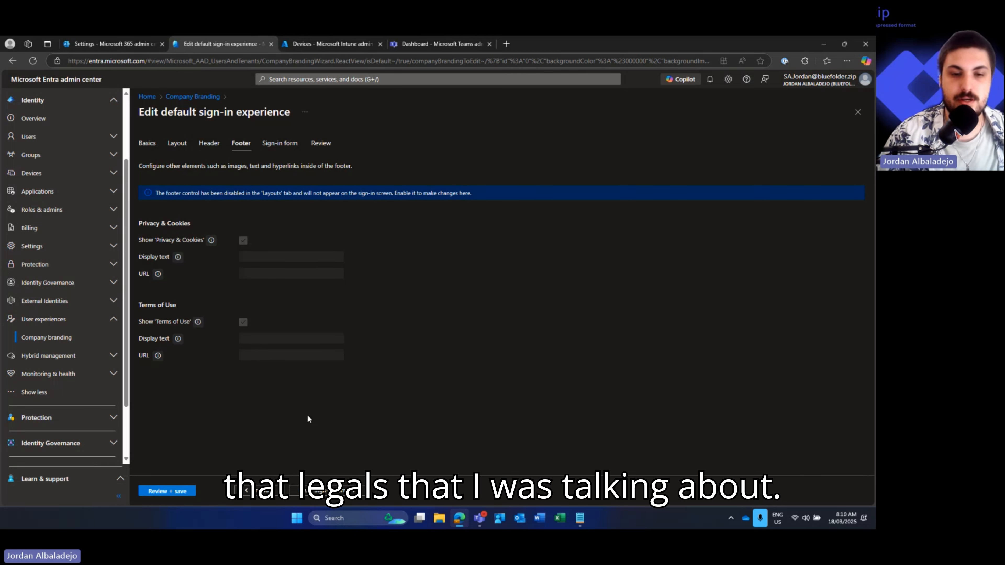
{"action": "left_click", "coordinate": [328, 489]}
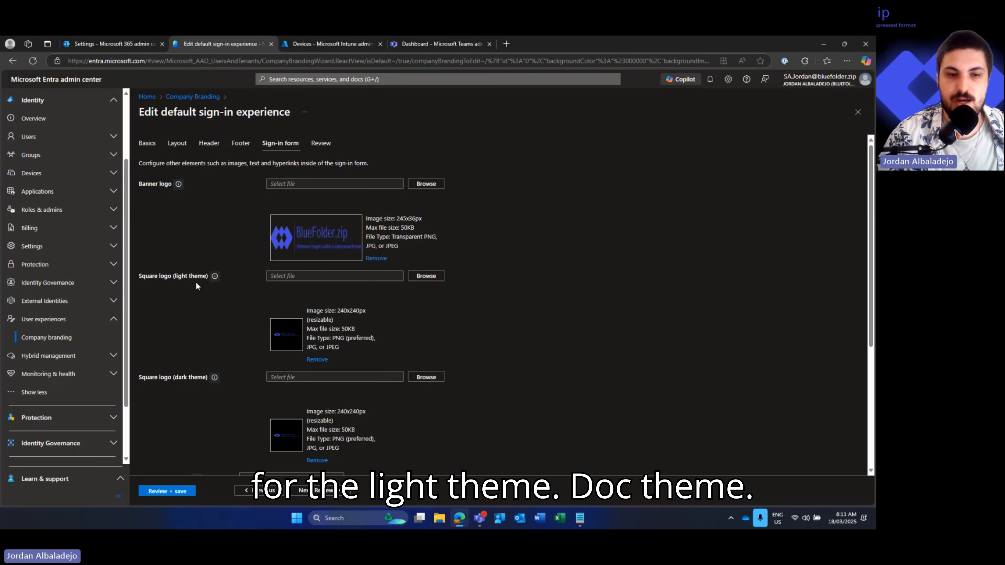
{"action": "scroll", "coordinate": [309, 348], "scroll_direction": "down", "scroll_amount": 4}
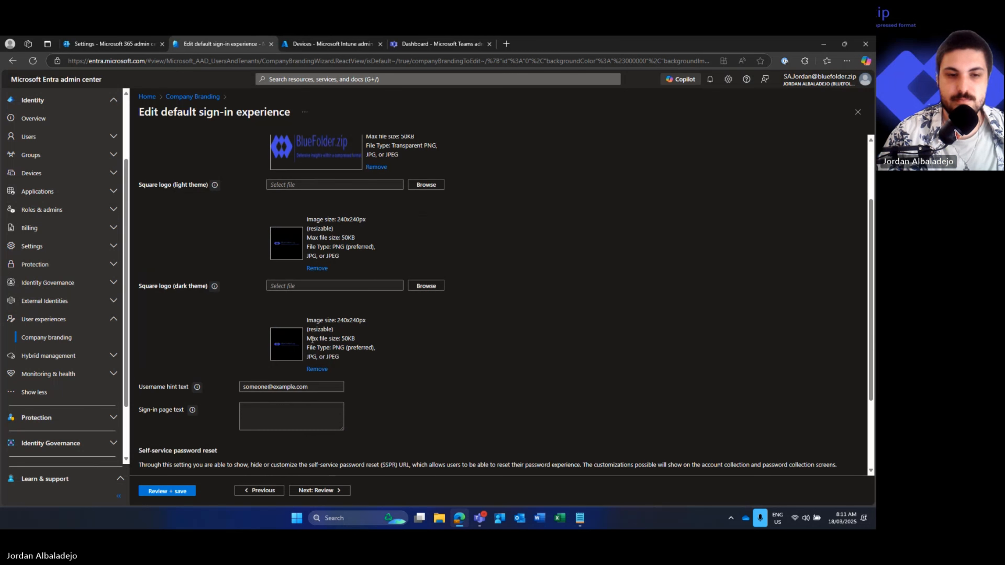
Review the sign-in form's text and self-service password reset settings and the review summary of the default sign-in experience.
{"action": "scroll", "coordinate": [309, 349], "scroll_direction": "down", "scroll_amount": 1}
{"action": "left_click", "coordinate": [261, 310]}
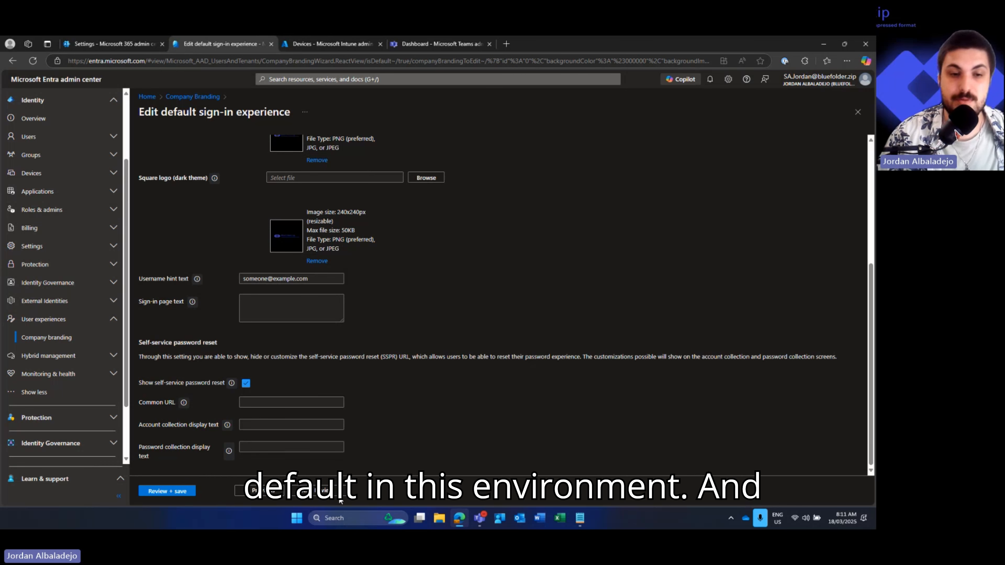
{"action": "left_click", "coordinate": [334, 491]}
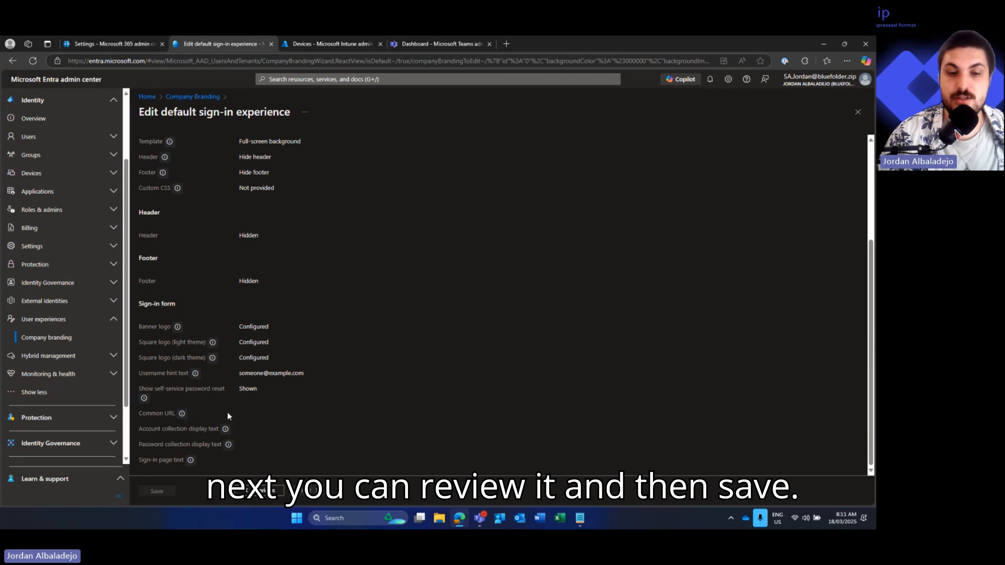
{"action": "scroll", "coordinate": [263, 290], "scroll_direction": "up", "scroll_amount": 4}
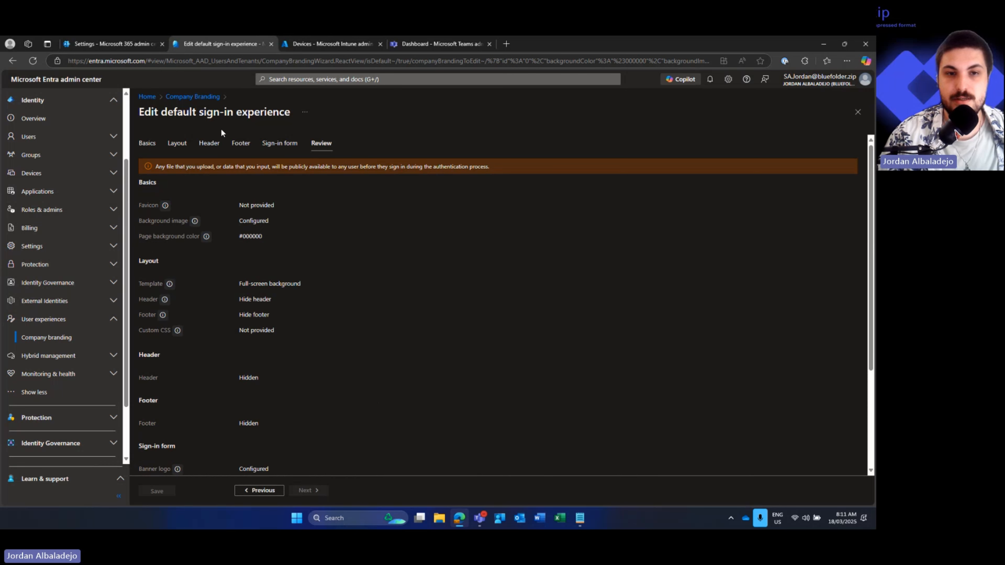
Return to Company Branding and view the Browser language customizations.
{"action": "left_click", "coordinate": [193, 97]}
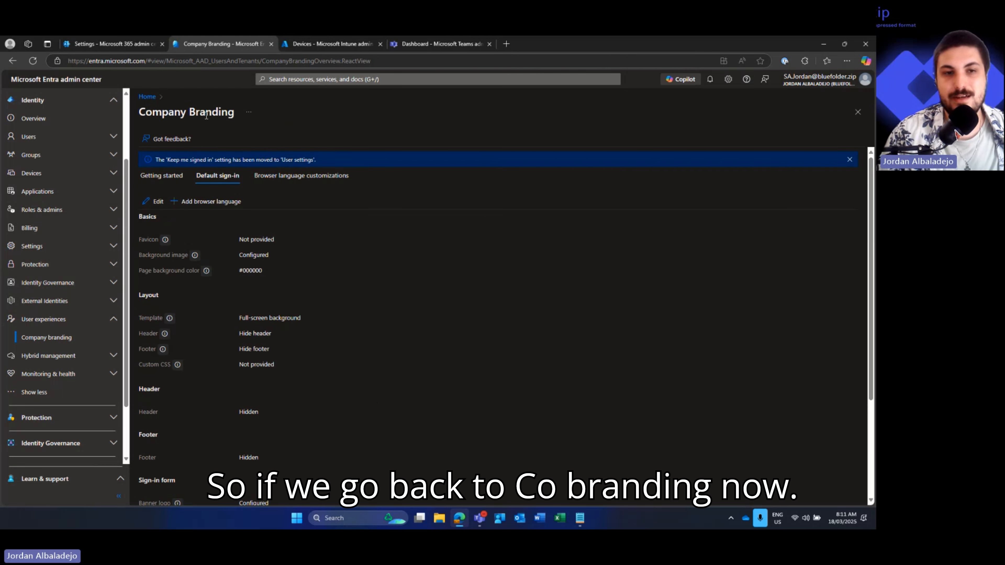
{"action": "left_click", "coordinate": [293, 177]}
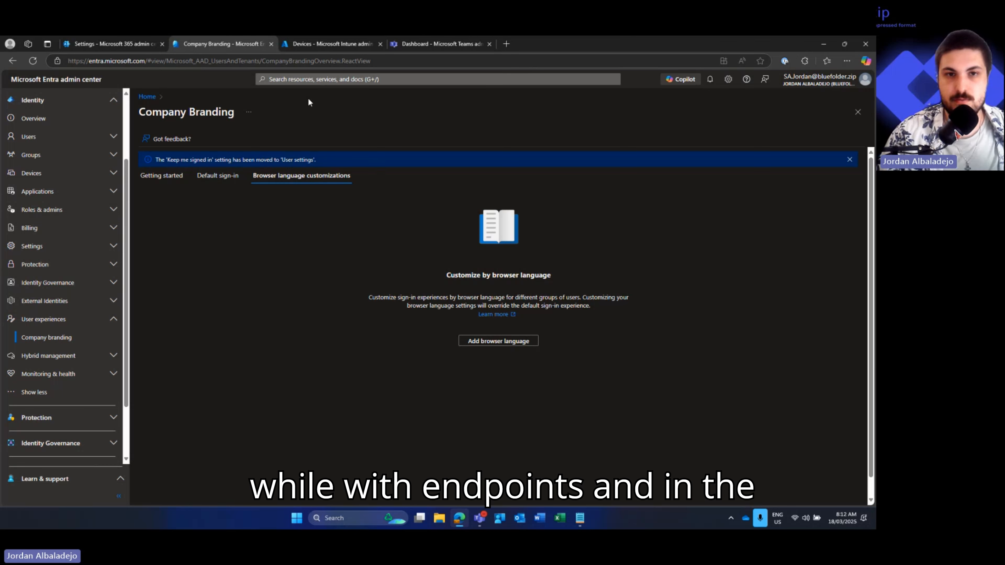
Switch to the Microsoft Intune admin center and open the Default customization policy's settings for editing from Tenant administration.
{"action": "left_click", "coordinate": [309, 46]}
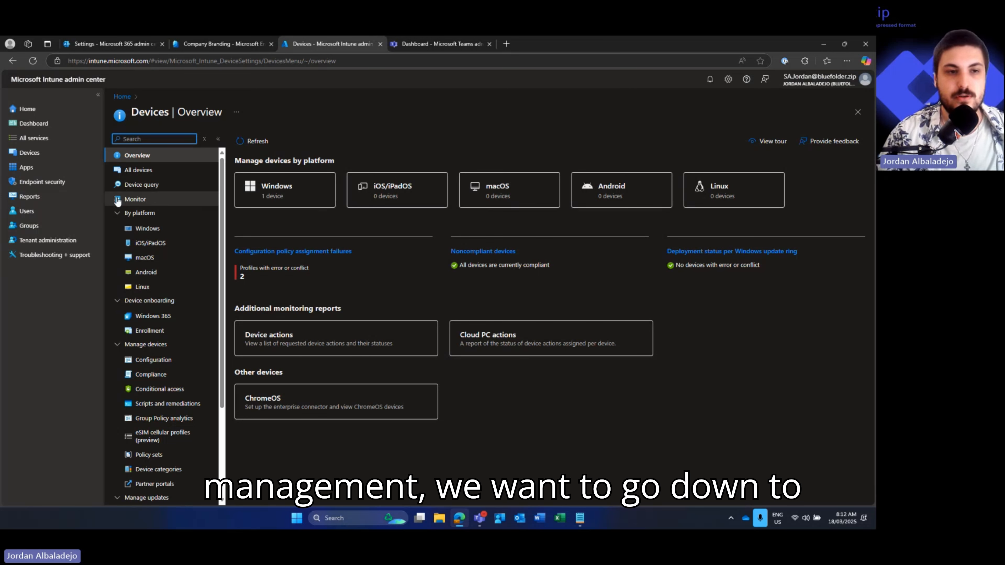
{"action": "left_click", "coordinate": [36, 247]}
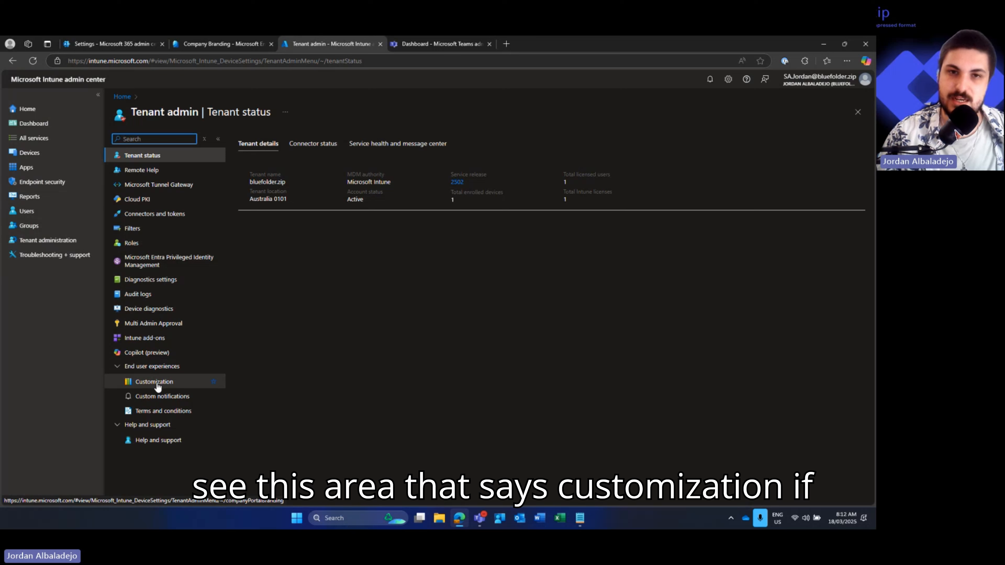
{"action": "left_click", "coordinate": [156, 382]}
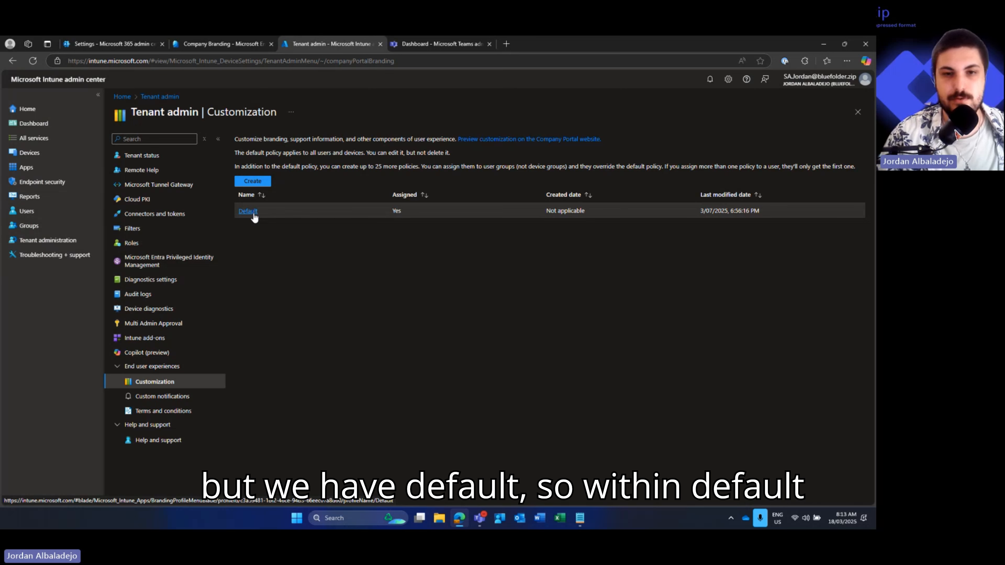
{"action": "left_click", "coordinate": [253, 212]}
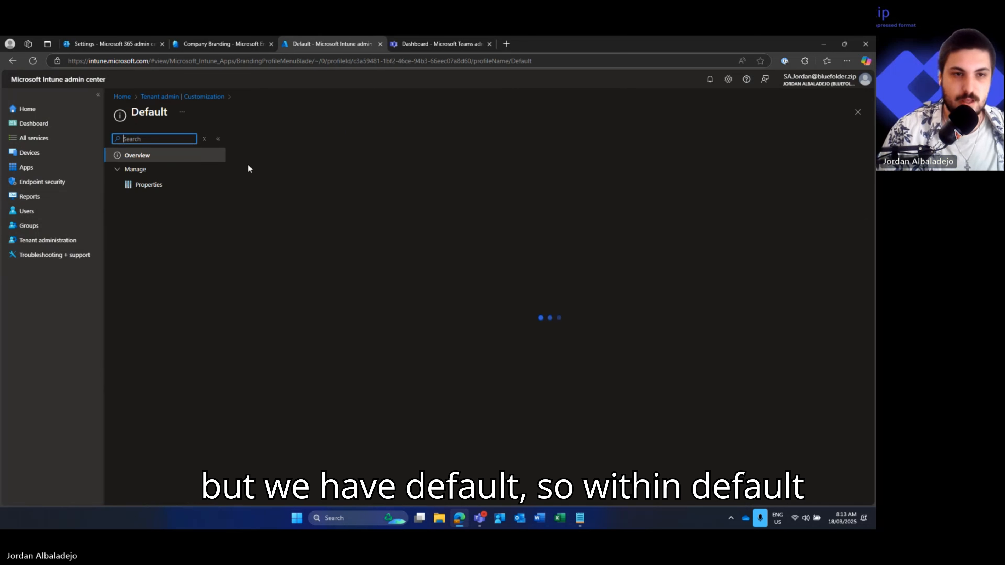
{"action": "left_click", "coordinate": [176, 186]}
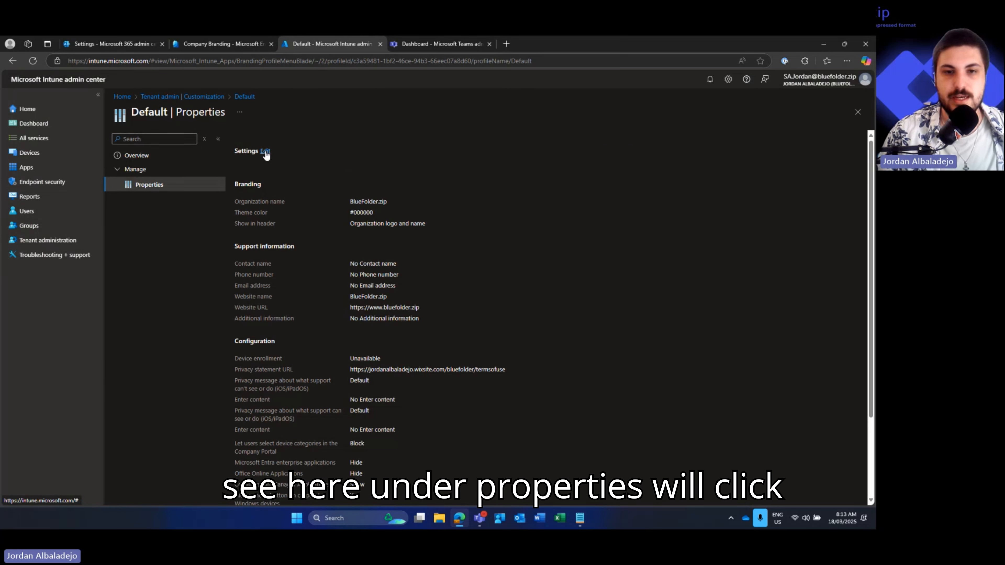
{"action": "left_click", "coordinate": [265, 152]}
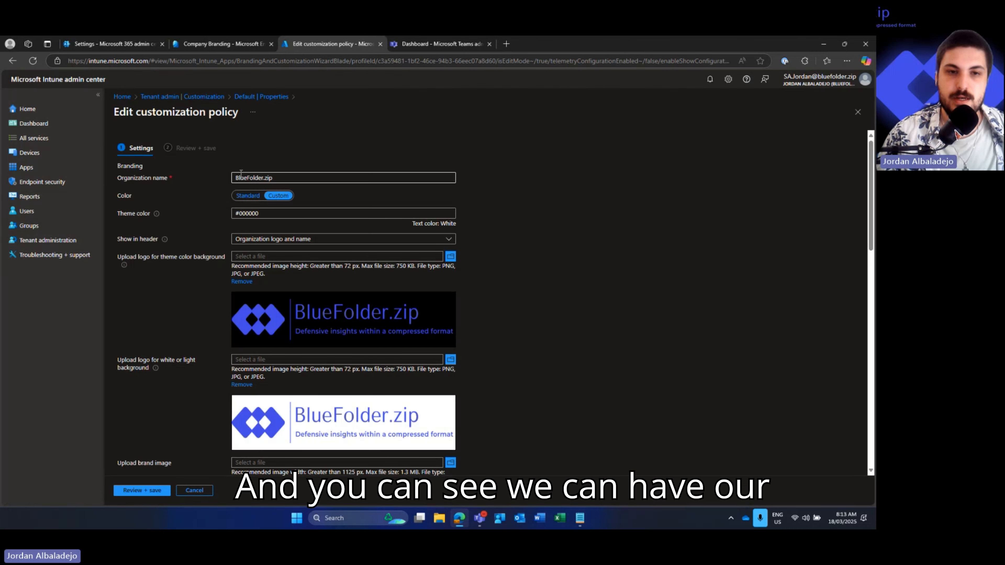
Examine the policy's organization name, theme color and Show in header options, keeping Organization logo and name.
{"action": "left_click_drag", "start_coordinate": [285, 179], "coordinate": [221, 176]}
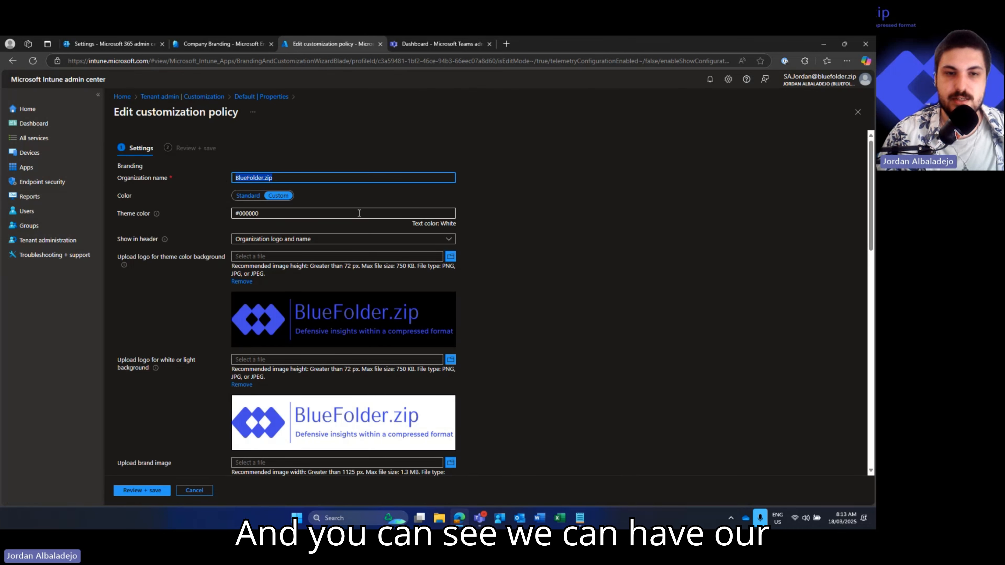
{"action": "left_click_drag", "start_coordinate": [340, 213], "coordinate": [155, 205]}
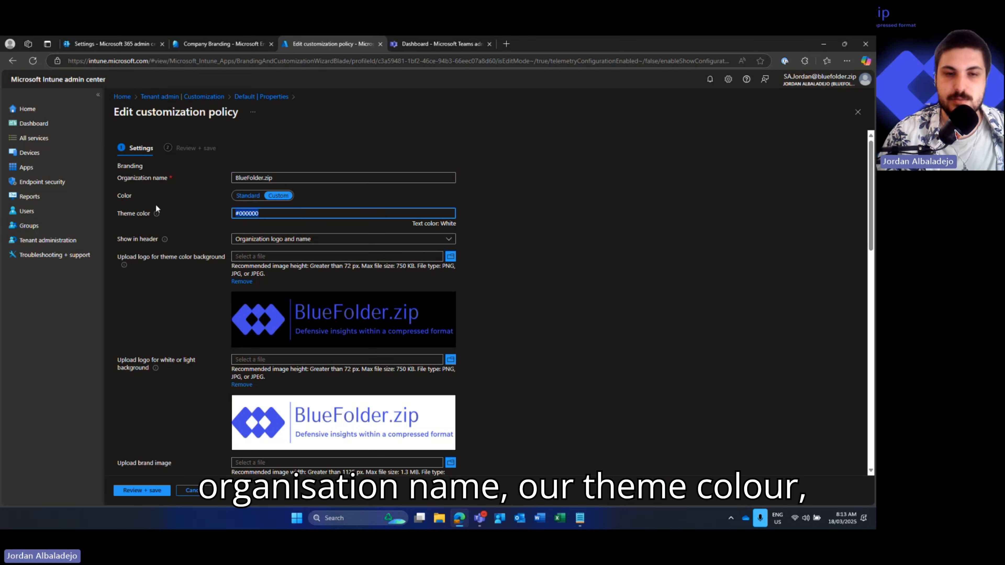
{"action": "left_click", "coordinate": [560, 217]}
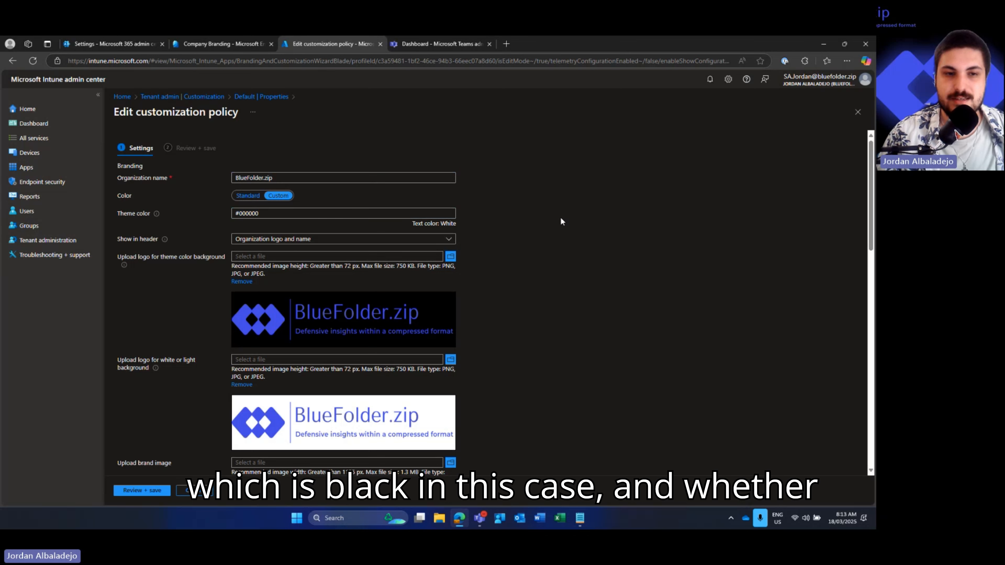
{"action": "left_click", "coordinate": [262, 242]}
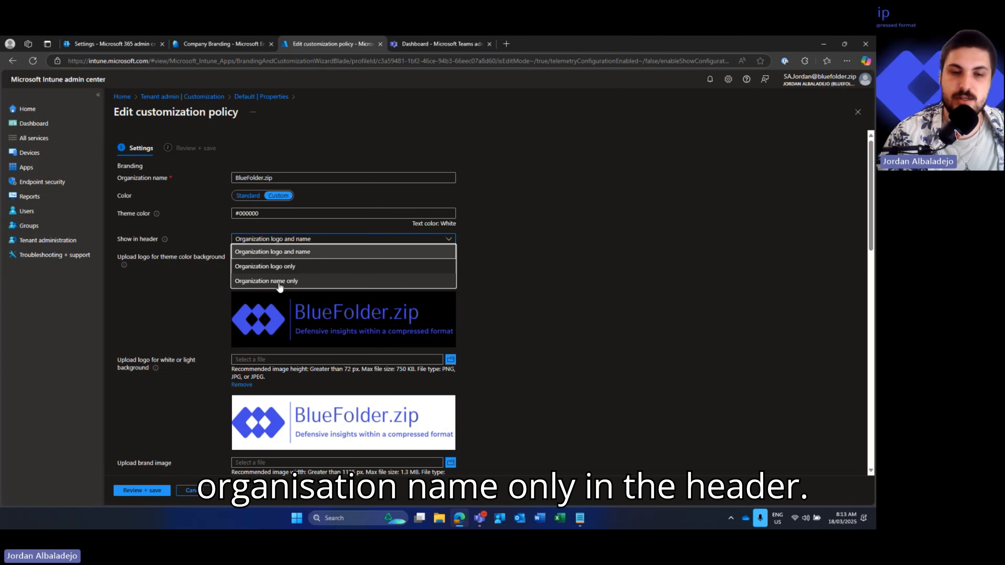
{"action": "left_click", "coordinate": [285, 255]}
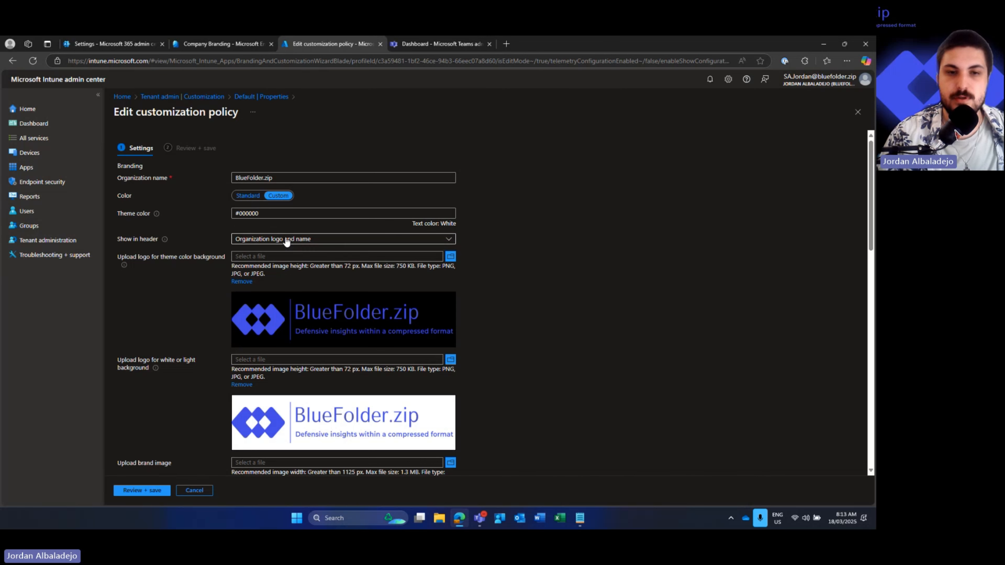
Review the logo and brand image uploads and the support information fields of the customization policy.
{"action": "scroll", "coordinate": [285, 256], "scroll_direction": "down", "scroll_amount": 1}
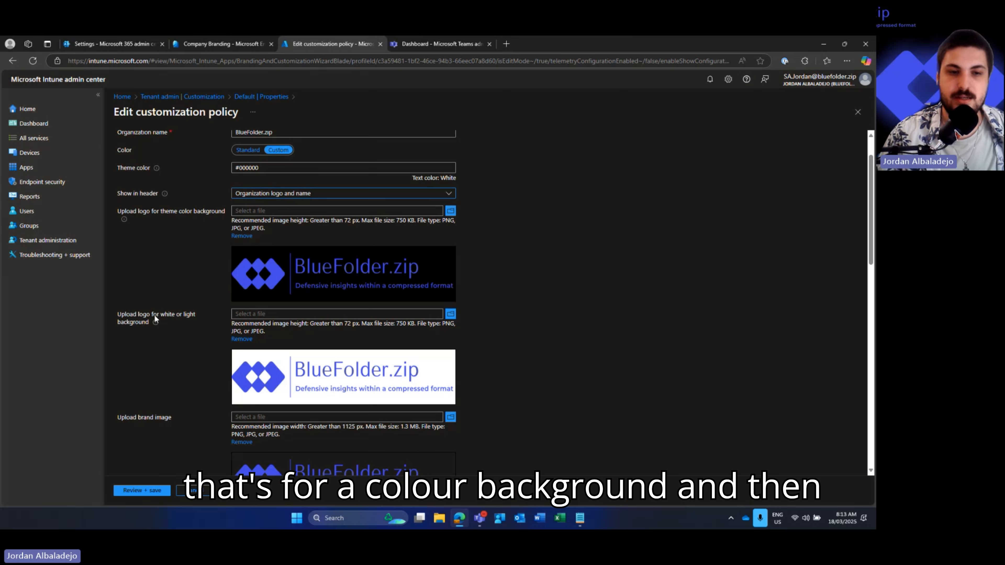
{"action": "scroll", "coordinate": [336, 376], "scroll_direction": "down", "scroll_amount": 2}
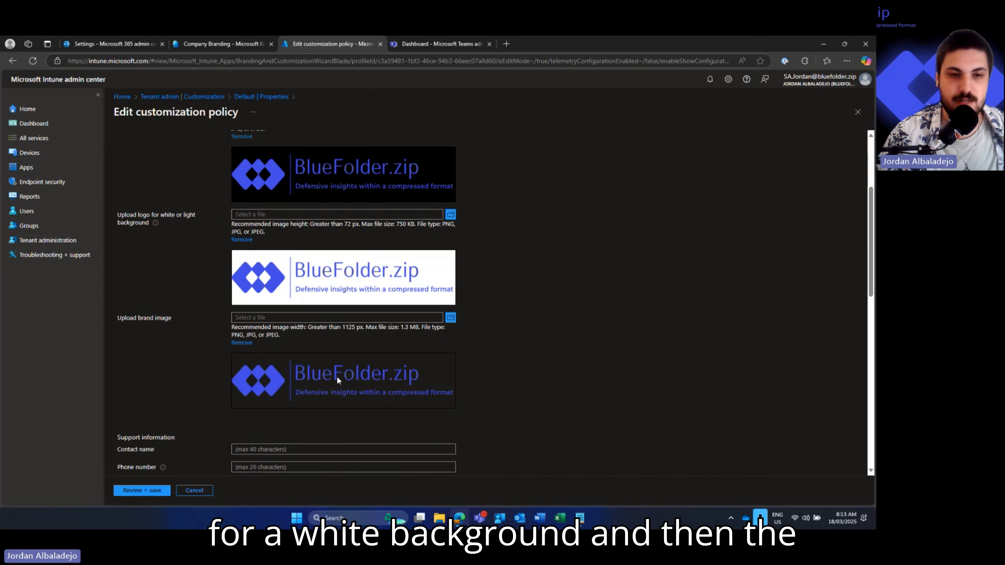
{"action": "scroll", "coordinate": [337, 377], "scroll_direction": "down", "scroll_amount": 2}
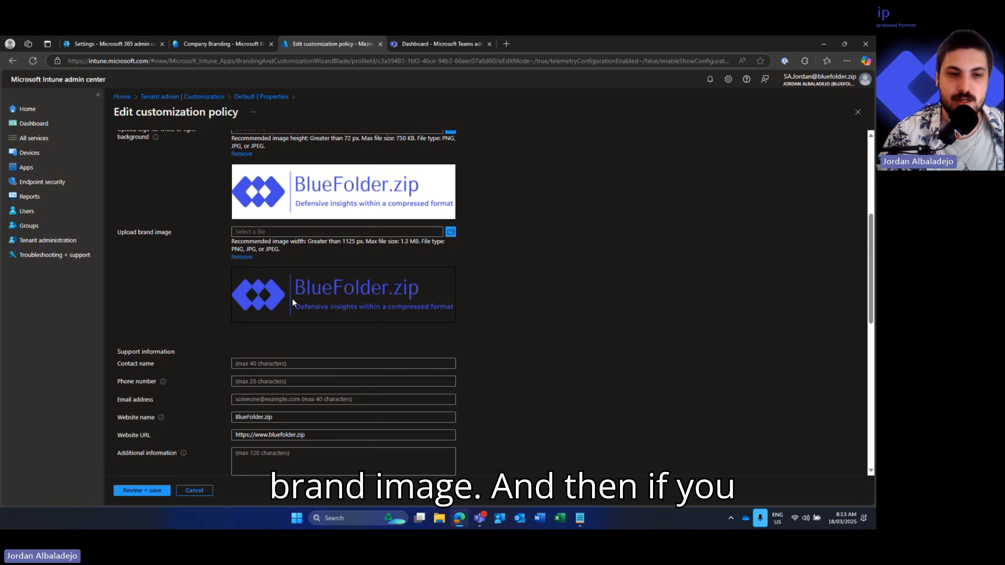
{"action": "scroll", "coordinate": [292, 298], "scroll_direction": "down", "scroll_amount": 1}
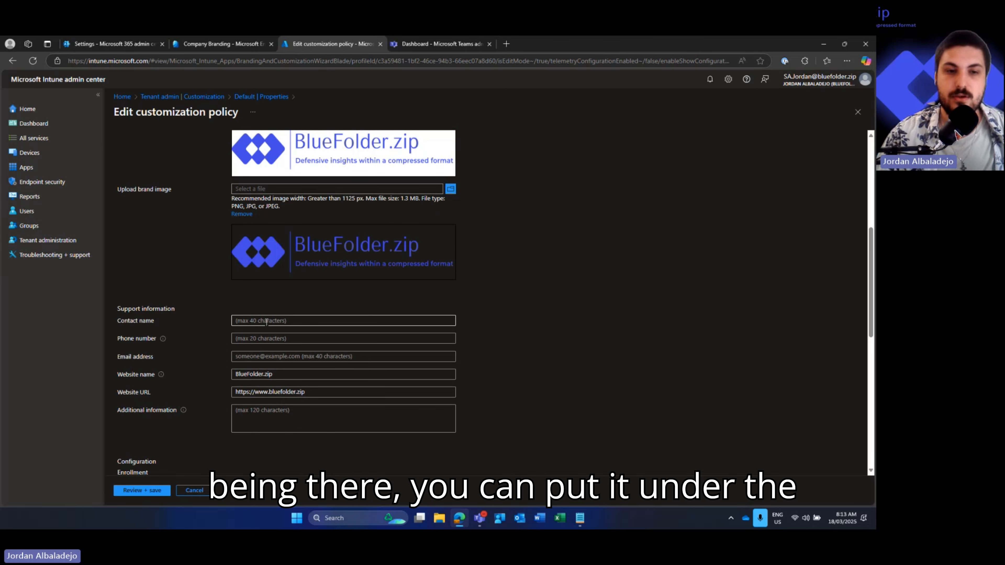
{"action": "left_click", "coordinate": [323, 319]}
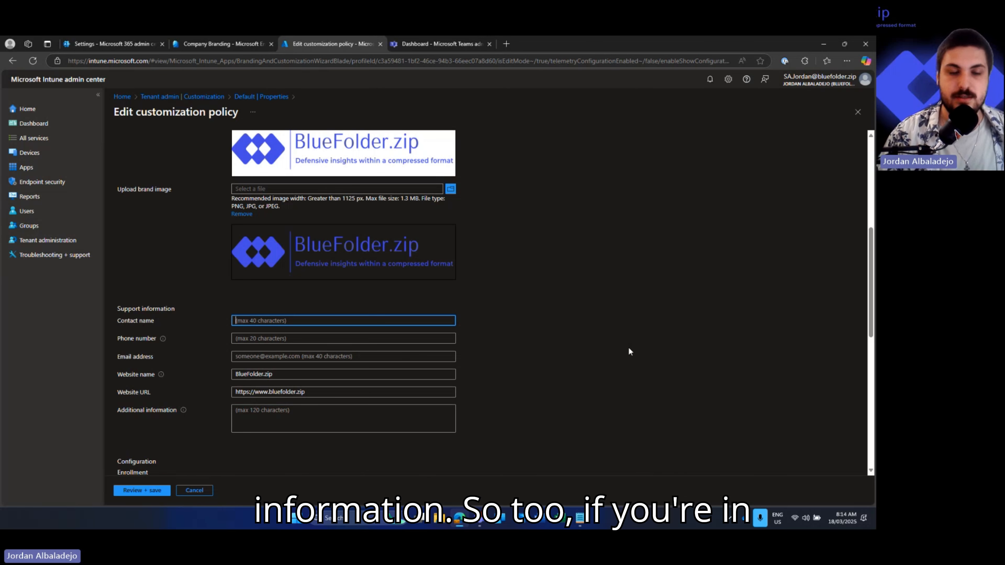
{"action": "scroll", "coordinate": [297, 269], "scroll_direction": "down", "scroll_amount": 3}
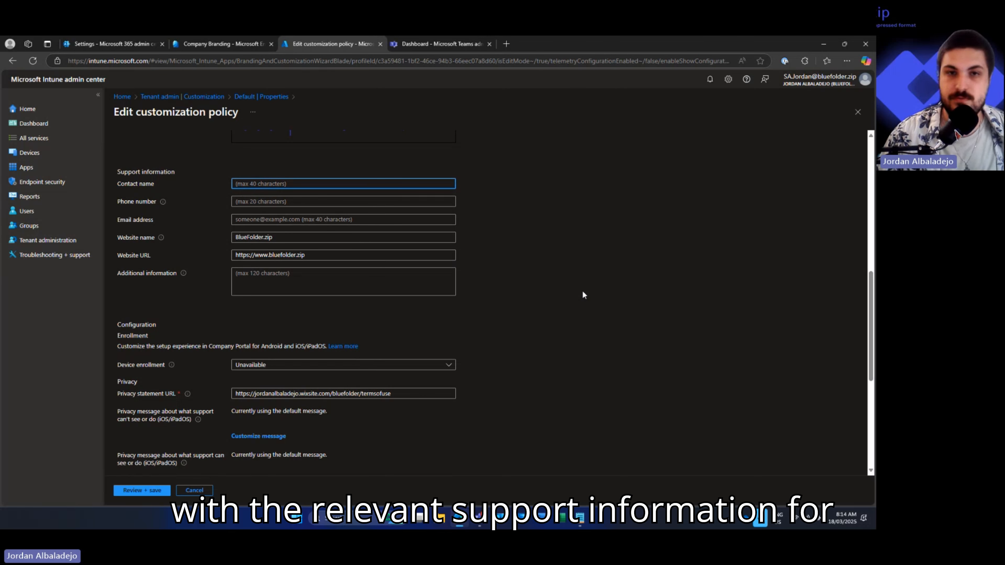
Examine the available Device enrollment options and the Privacy statement URL in the Configuration section, leaving both as set.
{"action": "scroll", "coordinate": [431, 297], "scroll_direction": "down", "scroll_amount": 3}
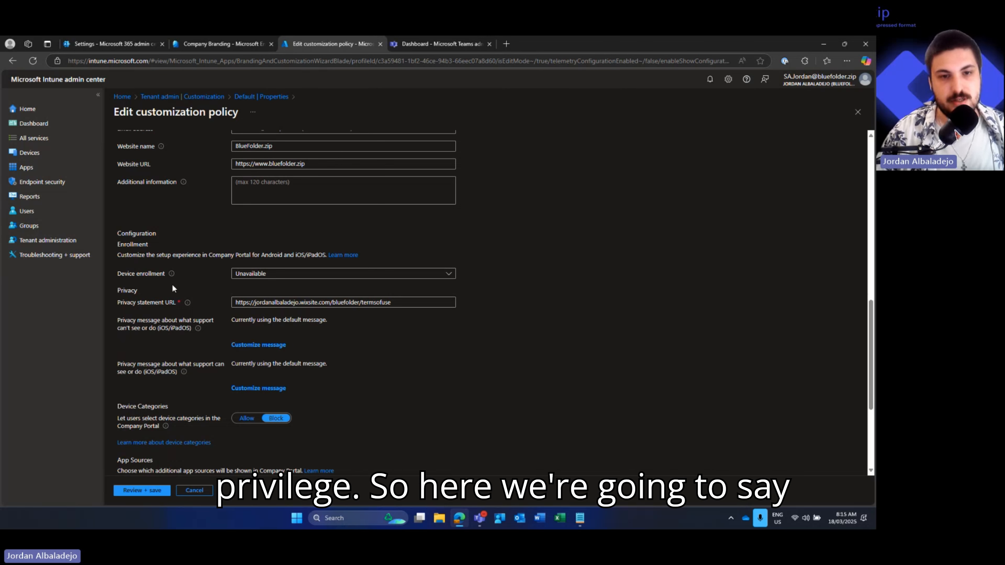
{"action": "left_click", "coordinate": [277, 274]}
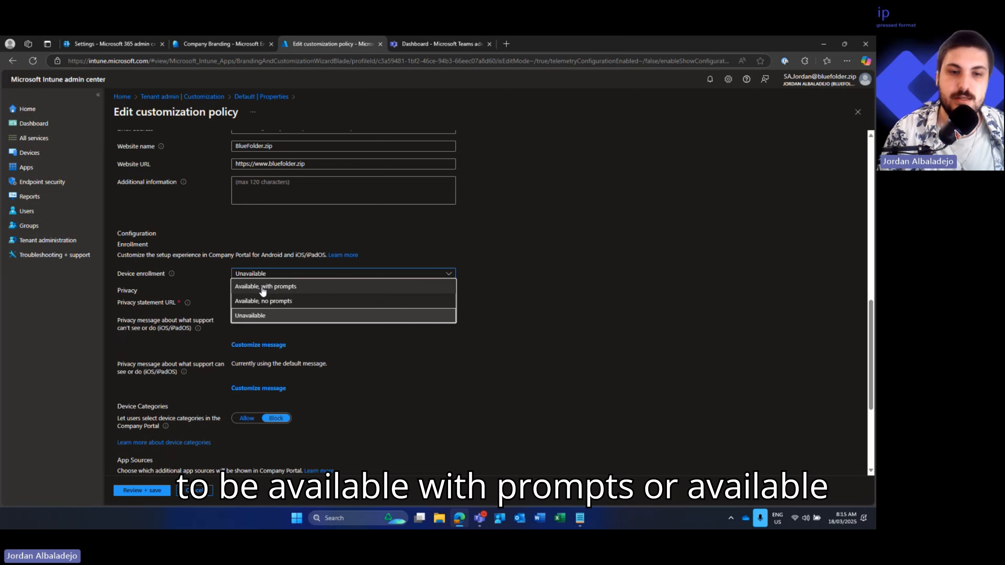
{"action": "left_click", "coordinate": [276, 274]}
{"action": "scroll", "coordinate": [199, 289], "scroll_direction": "down", "scroll_amount": 1}
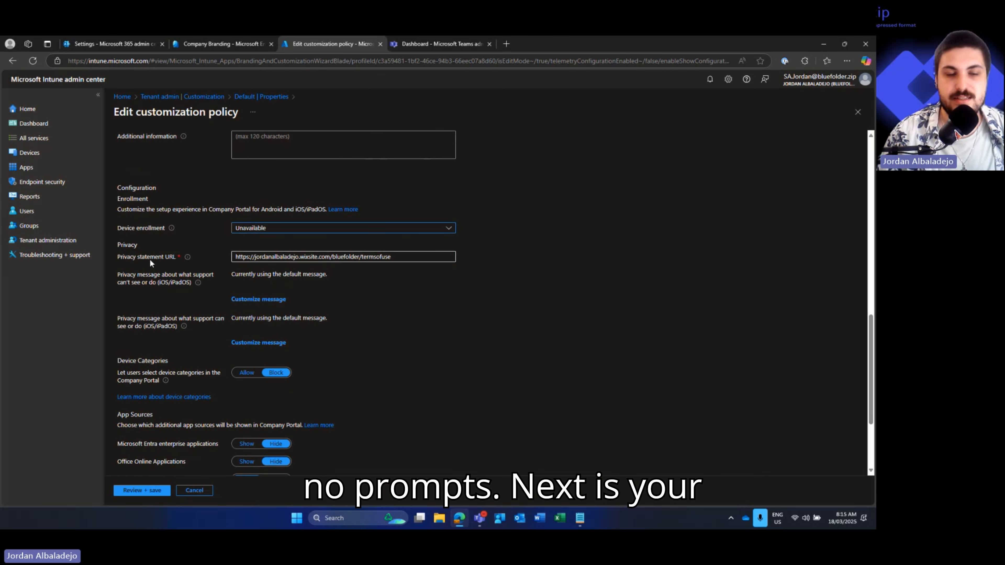
{"action": "left_click_drag", "start_coordinate": [235, 257], "coordinate": [444, 242]}
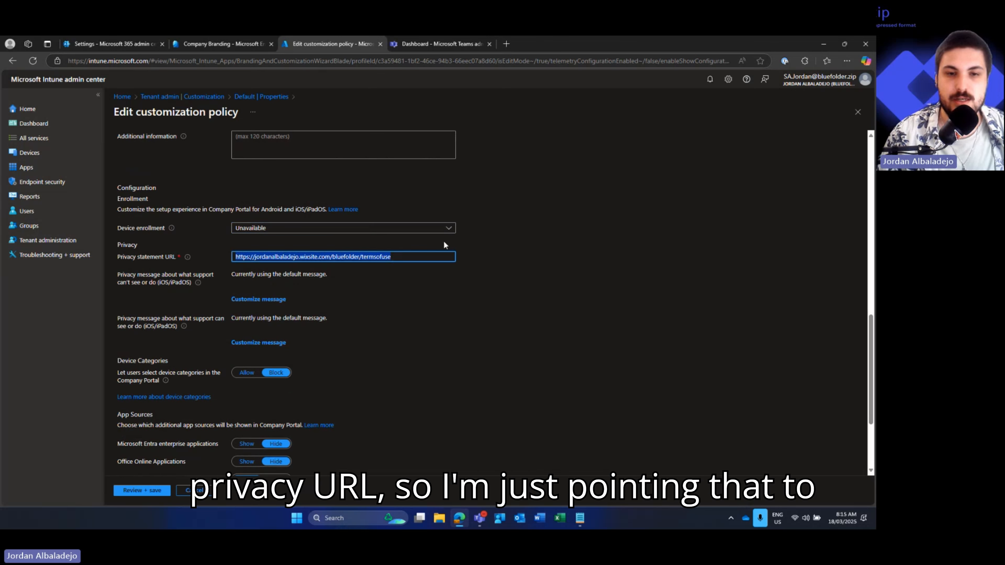
{"action": "left_click", "coordinate": [571, 262]}
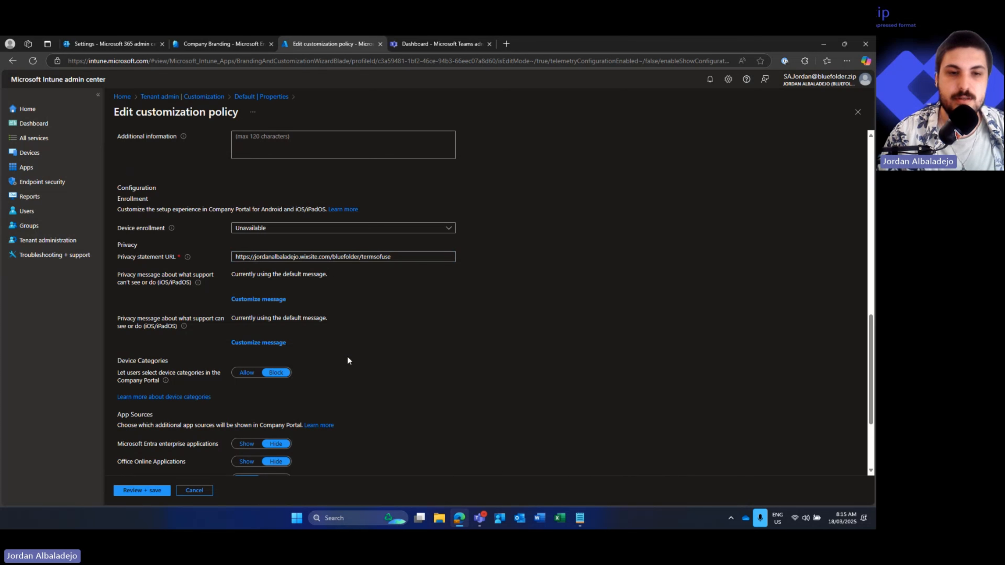
Review the privacy messages, device categories, app sources and hide-features settings for the Company Portal.
{"action": "scroll", "coordinate": [189, 337], "scroll_direction": "down", "scroll_amount": 1}
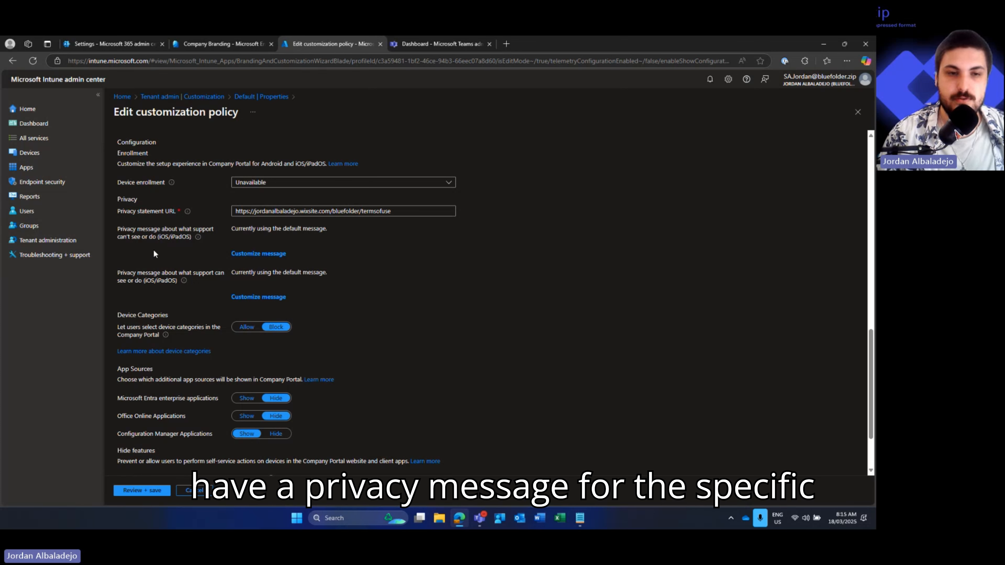
{"action": "scroll", "coordinate": [432, 282], "scroll_direction": "down", "scroll_amount": 2}
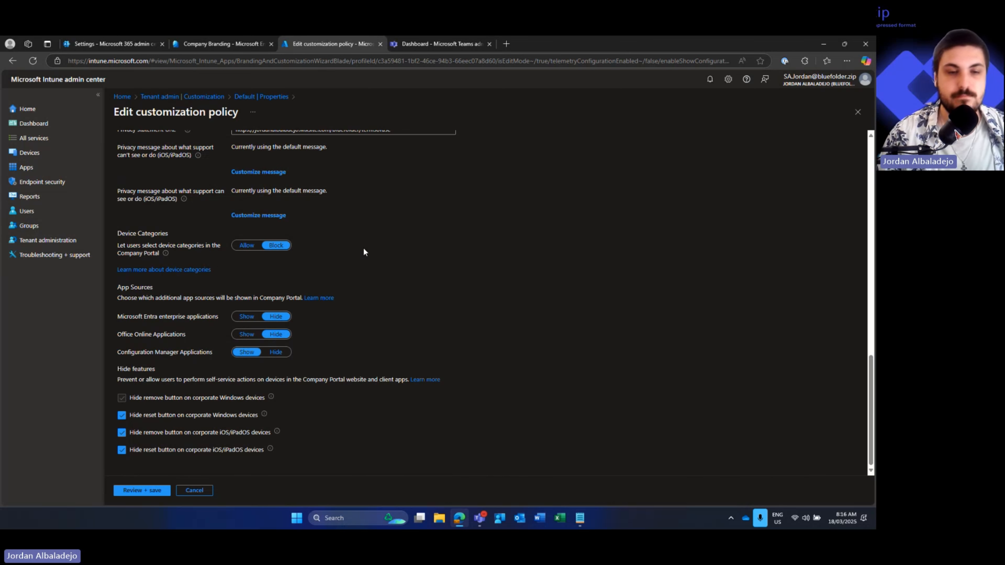
{"action": "scroll", "coordinate": [363, 195], "scroll_direction": "up", "scroll_amount": 5}
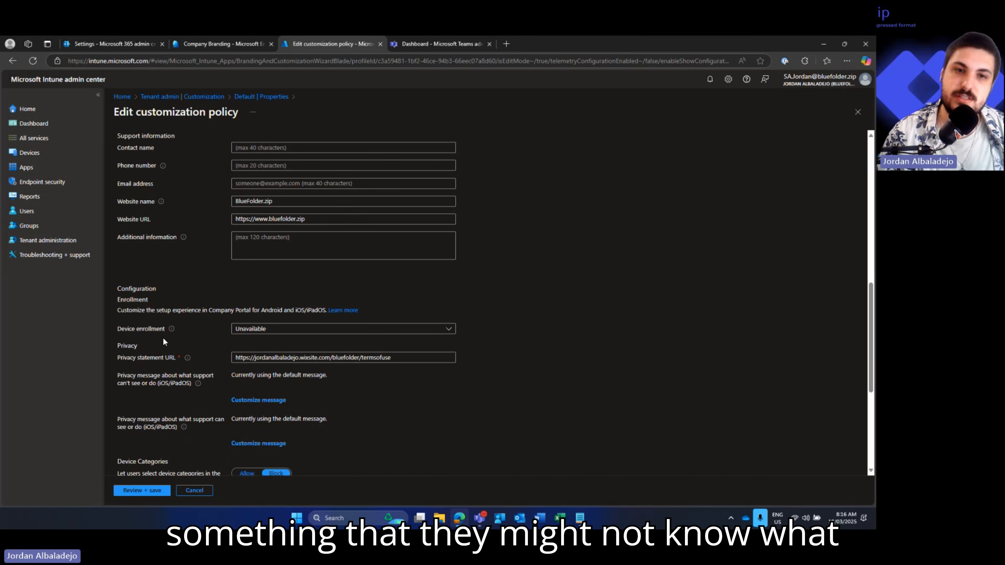
{"action": "scroll", "coordinate": [301, 296], "scroll_direction": "down", "scroll_amount": 2}
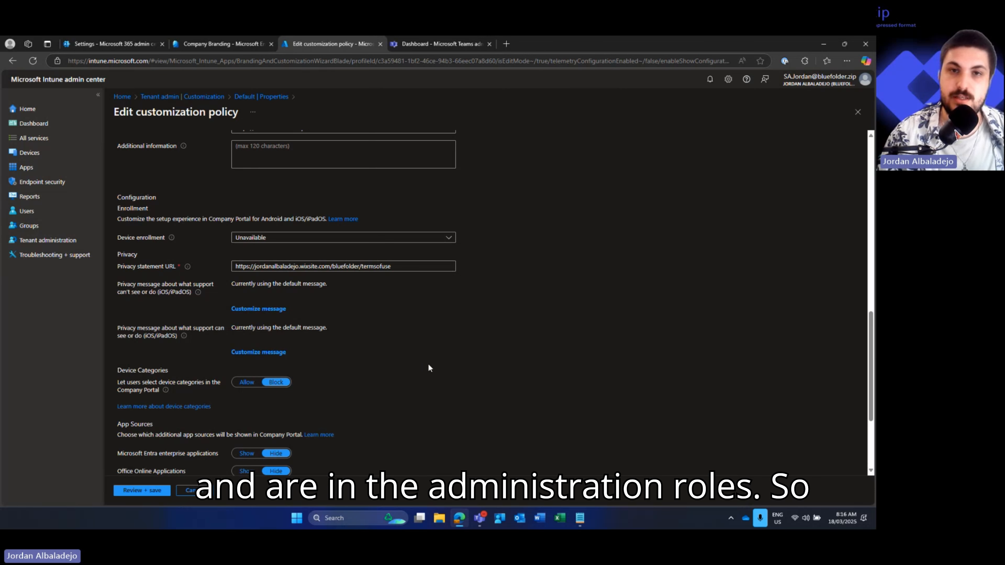
{"action": "scroll", "coordinate": [402, 376], "scroll_direction": "down", "scroll_amount": 3}
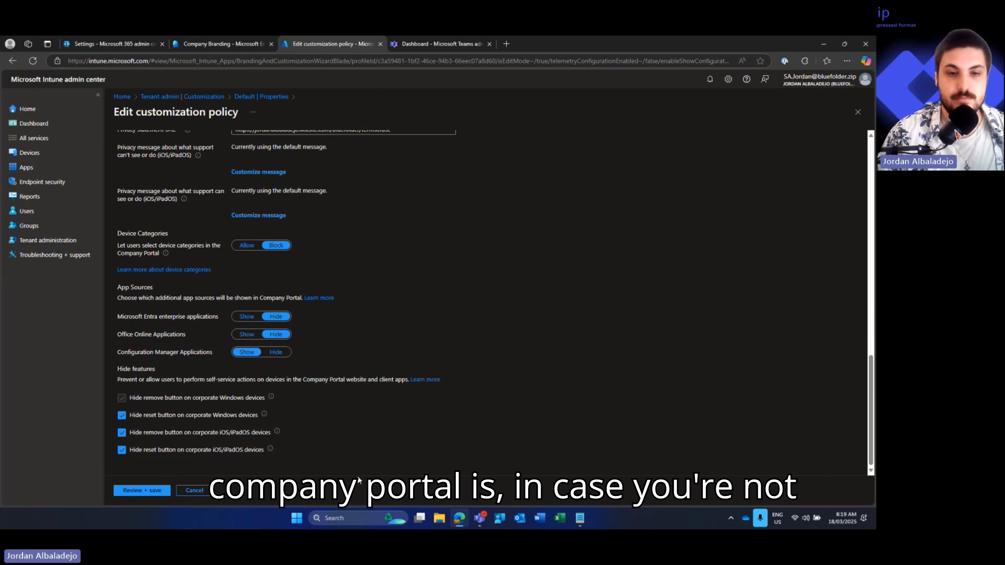
Switch to the Company Portal app to see the applied branding and view its Apps page.
{"action": "scroll", "coordinate": [332, 341], "scroll_direction": "up", "scroll_amount": 20}
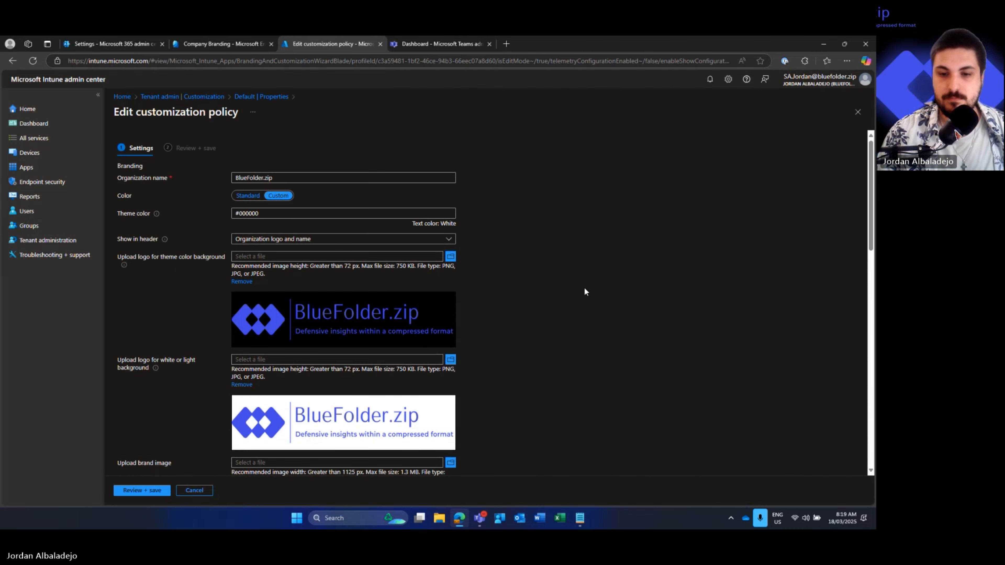
{"action": "left_click", "coordinate": [501, 519]}
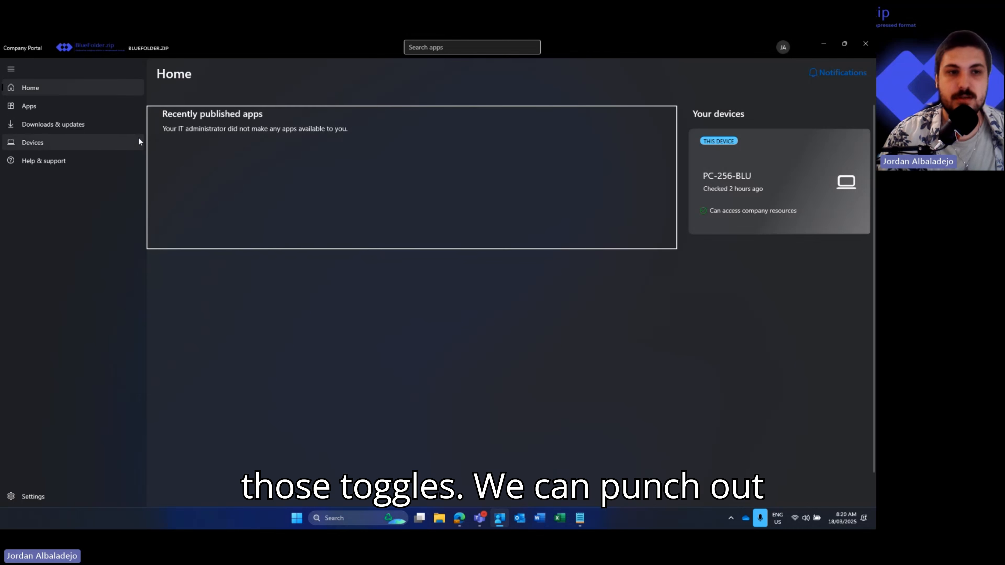
{"action": "left_click", "coordinate": [61, 111]}
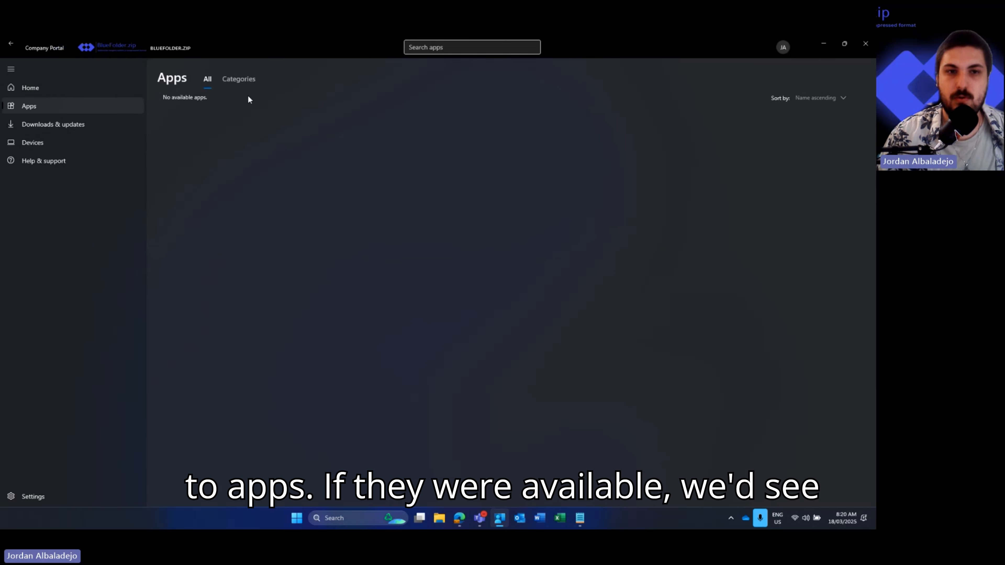
Review the installed apps under Downloads & updates and the actions available for the Company Portal app.
{"action": "left_click", "coordinate": [59, 125]}
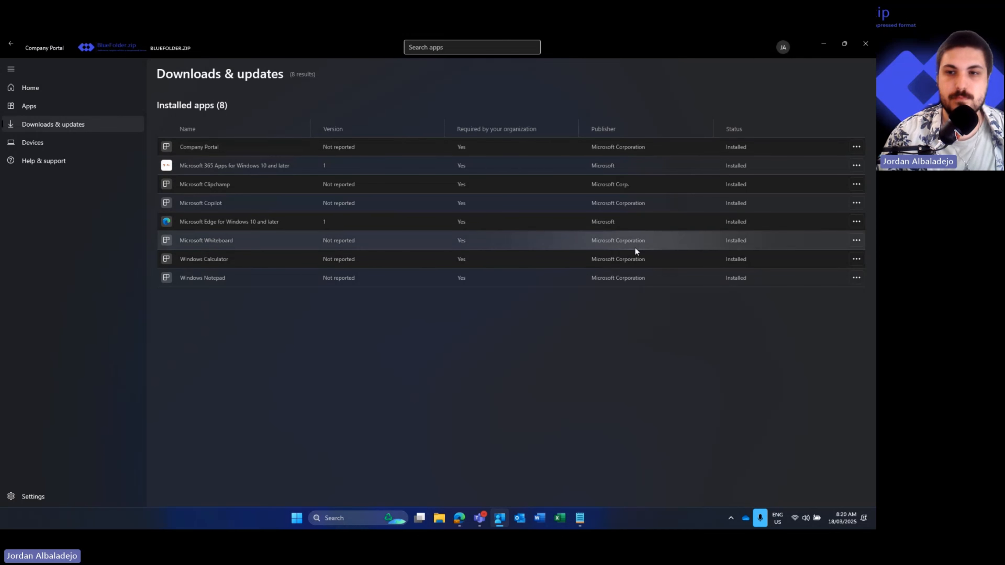
{"action": "left_click", "coordinate": [856, 147]}
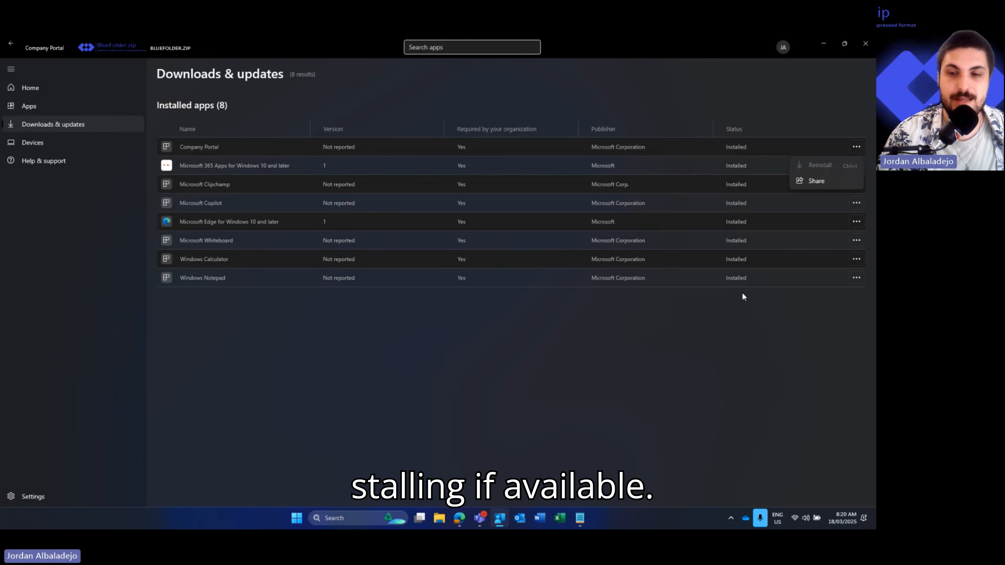
{"action": "left_click", "coordinate": [453, 331]}
View the details of the current device PC-256-BLU in Company Portal and check its available actions.
{"action": "left_click", "coordinate": [44, 143]}
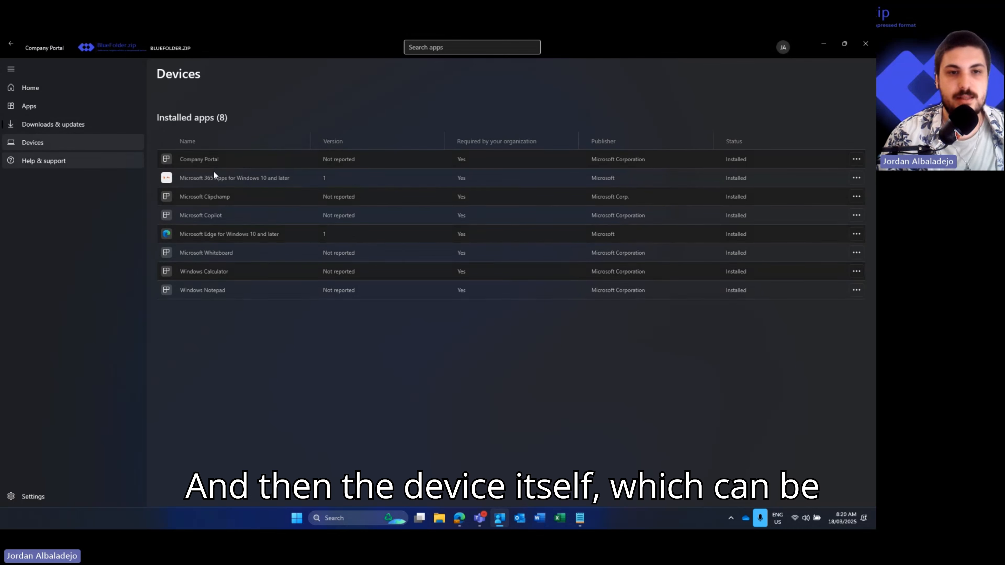
{"action": "left_click", "coordinate": [238, 153]}
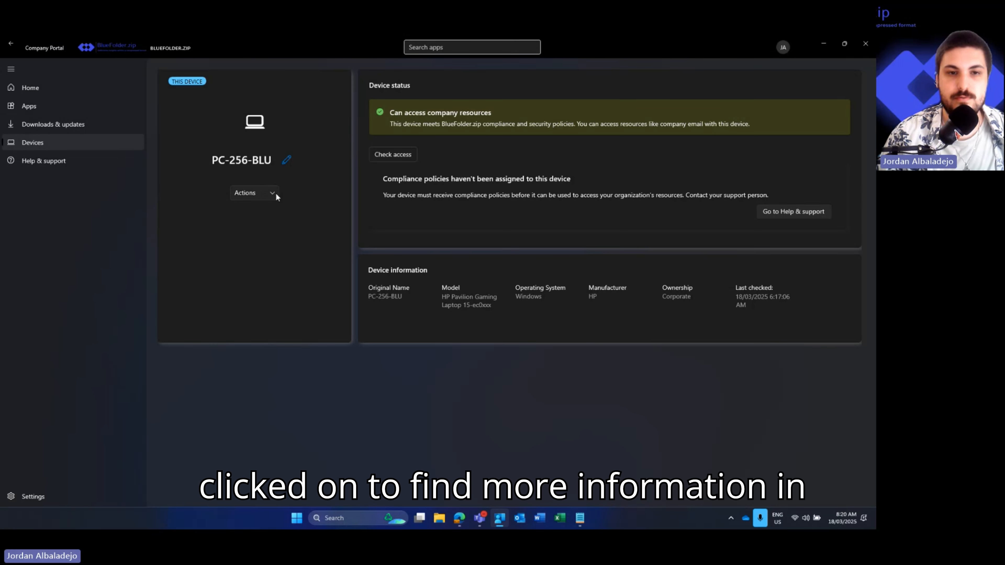
{"action": "left_click", "coordinate": [272, 194]}
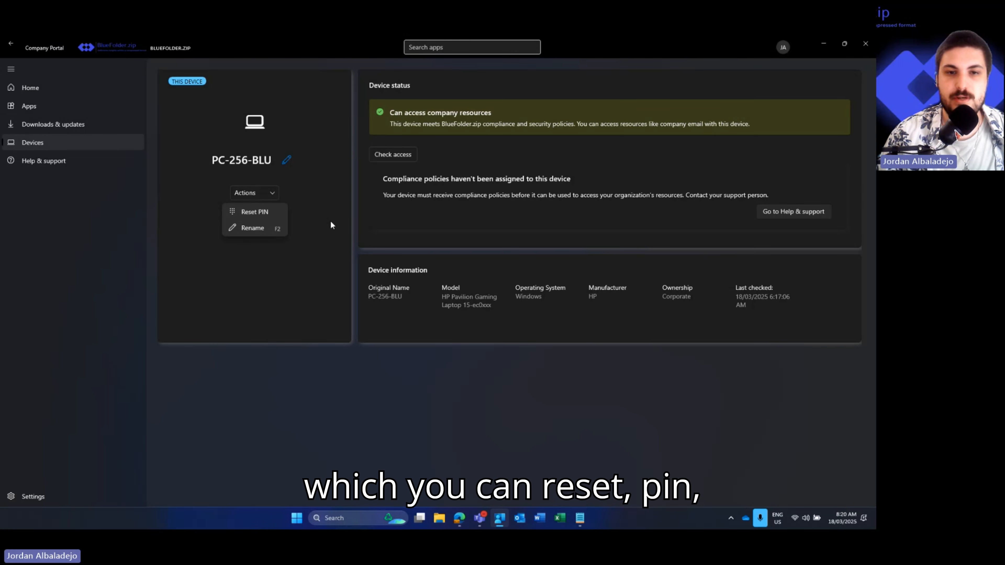
{"action": "left_click", "coordinate": [306, 242]}
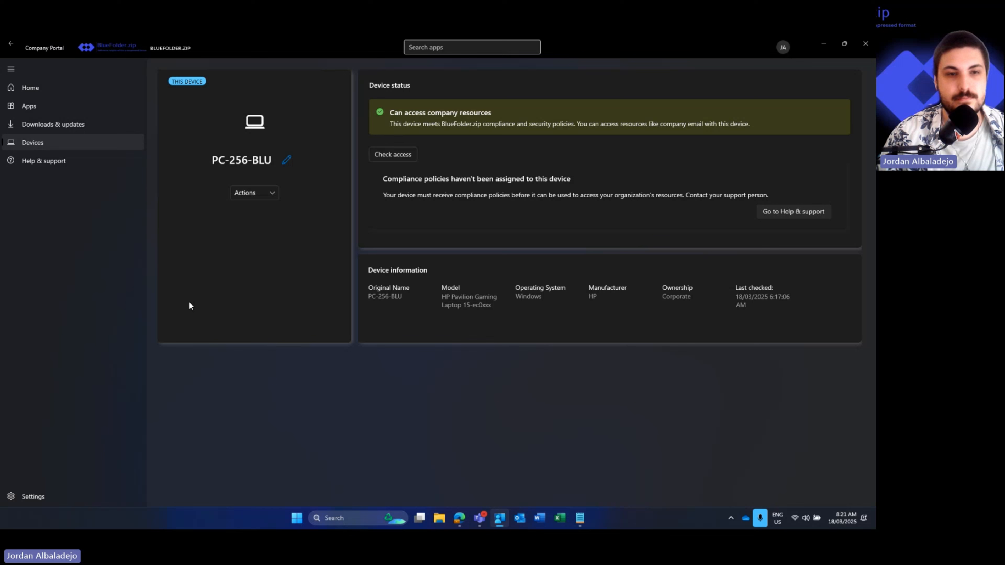
Review the Company Portal's Help & support and Settings pages, closing the app when done.
{"action": "left_click", "coordinate": [51, 163]}
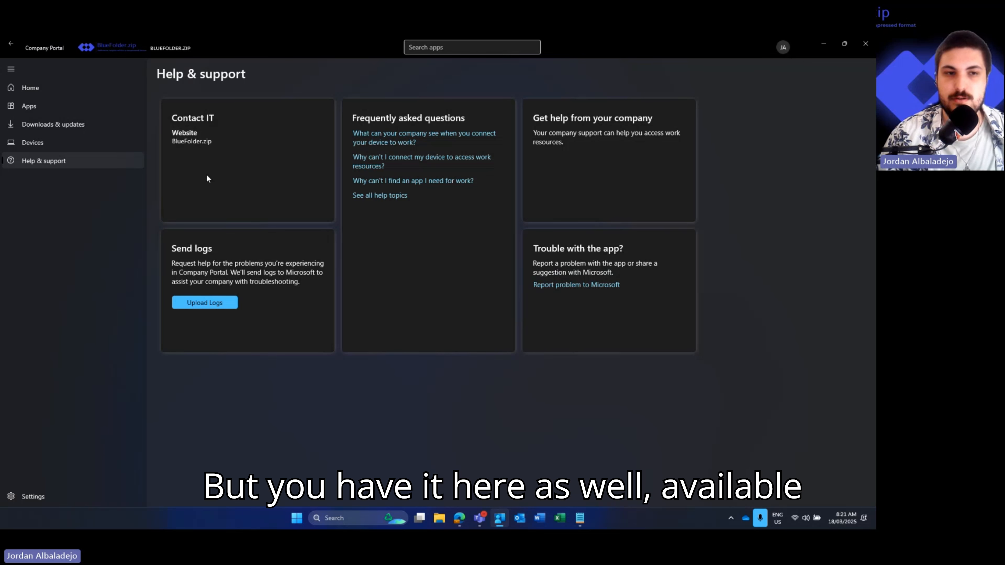
{"action": "left_click", "coordinate": [55, 496]}
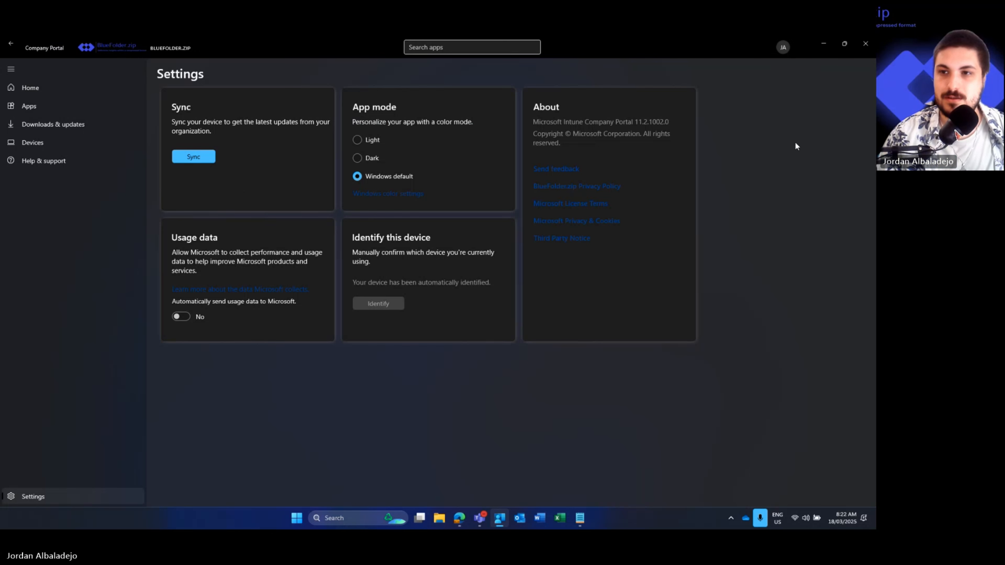
{"action": "left_click", "coordinate": [866, 44]}
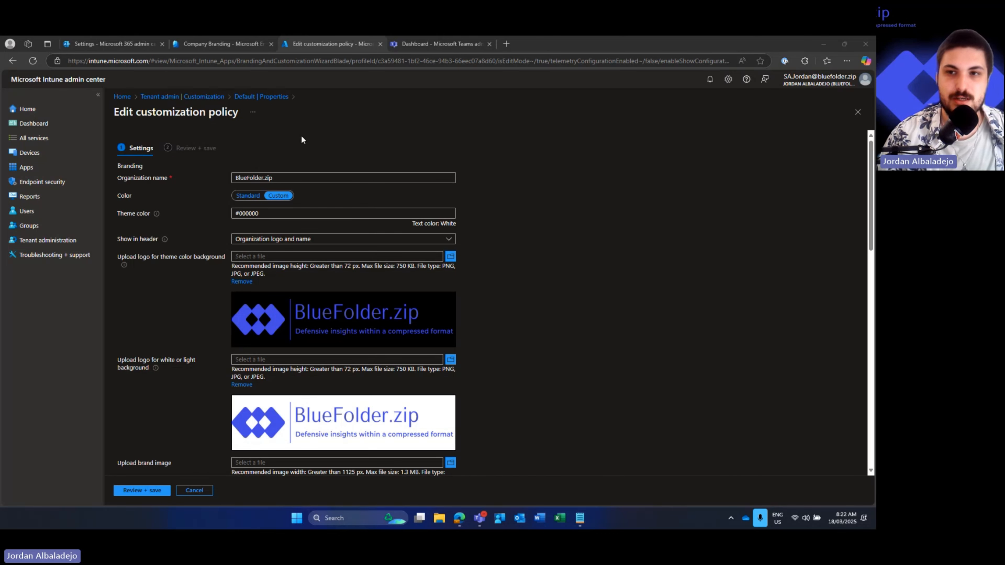
Switch to the Microsoft Teams admin center and enable the new unified settings and policies experience from Teams settings.
{"action": "left_click", "coordinate": [421, 44]}
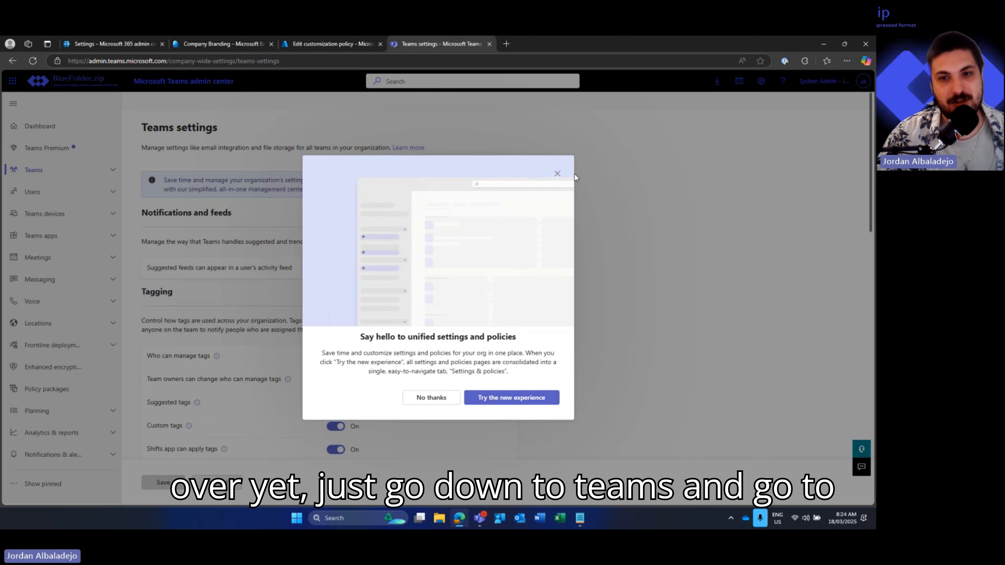
{"action": "left_click", "coordinate": [557, 173]}
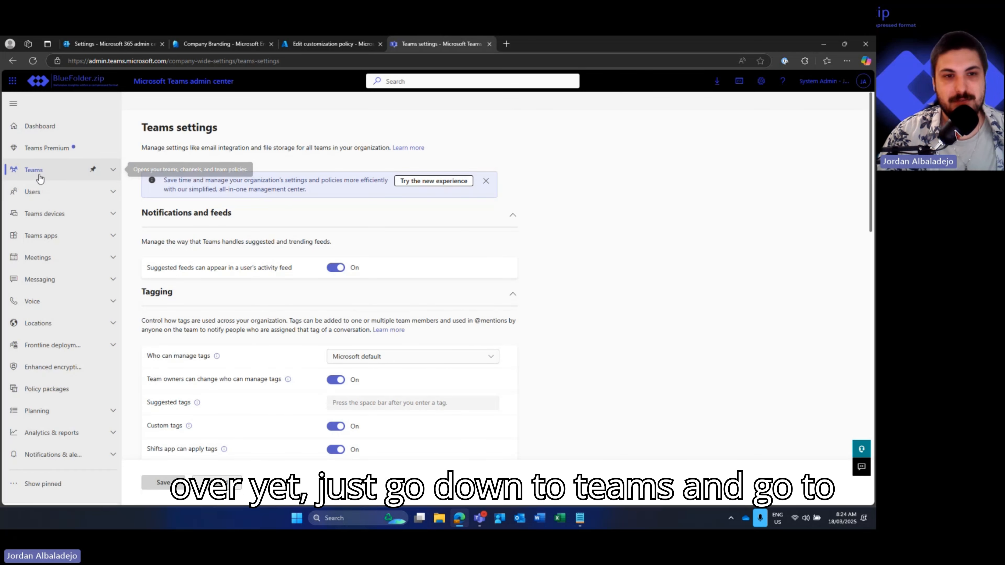
{"action": "left_click", "coordinate": [32, 169]}
{"action": "left_click", "coordinate": [51, 209]}
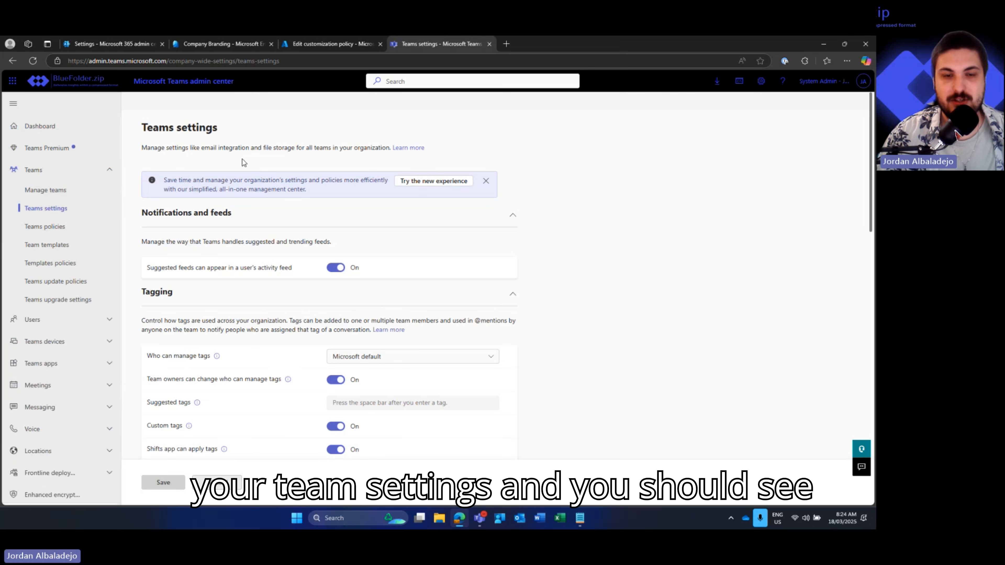
{"action": "left_click", "coordinate": [421, 183]}
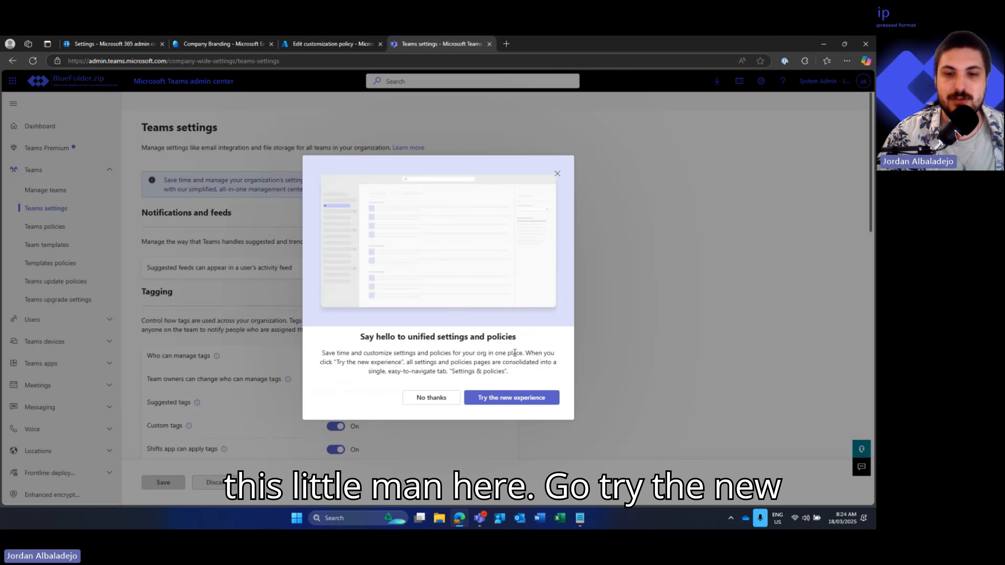
{"action": "left_click", "coordinate": [499, 398]}
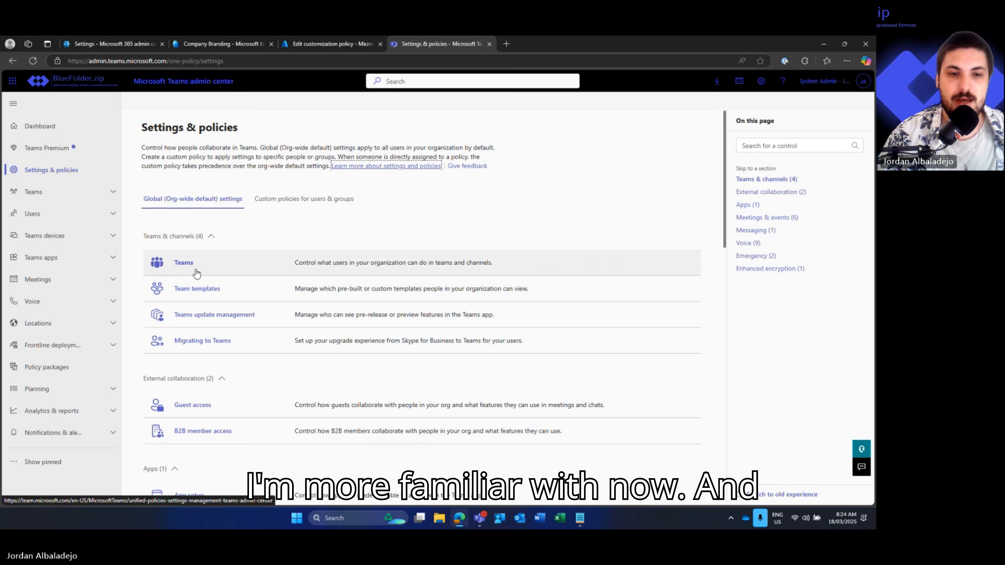
In the global Themes & customization settings, set the meeting theme's color to the blue preset (RGB 6, 99, 185) and apply it.
{"action": "scroll", "coordinate": [239, 315], "scroll_direction": "down", "scroll_amount": 7}
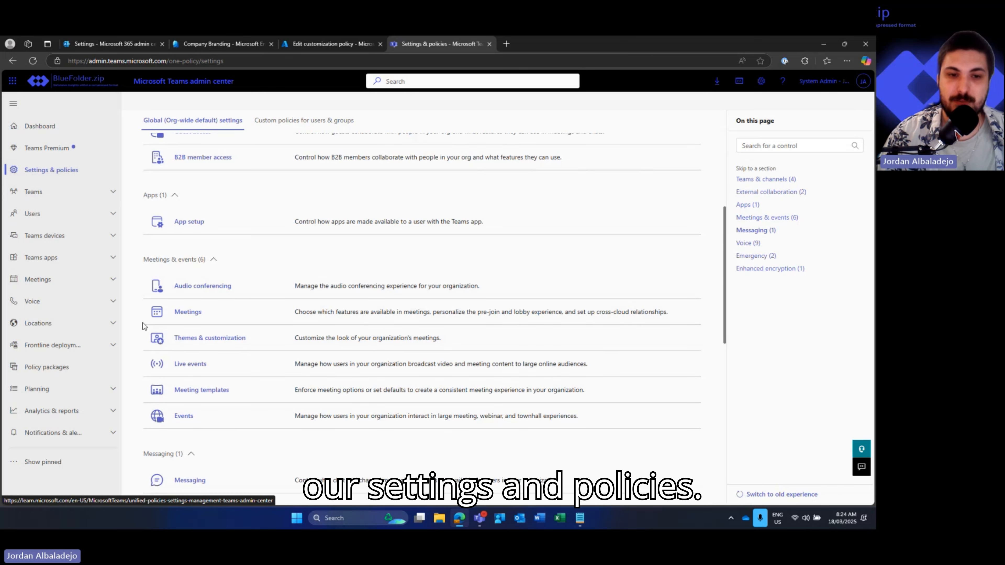
{"action": "left_click", "coordinate": [208, 341]}
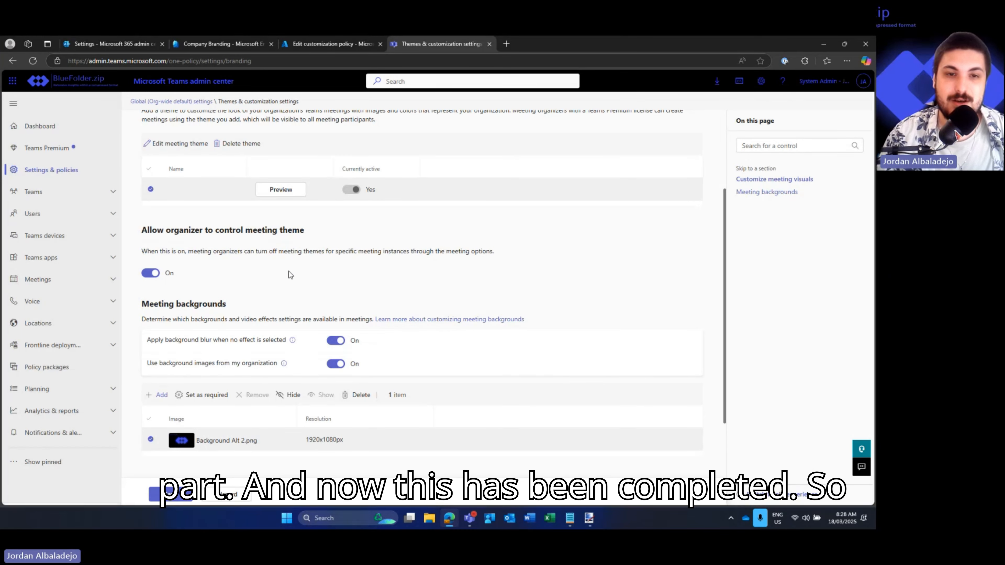
{"action": "scroll", "coordinate": [288, 271], "scroll_direction": "up", "scroll_amount": 3}
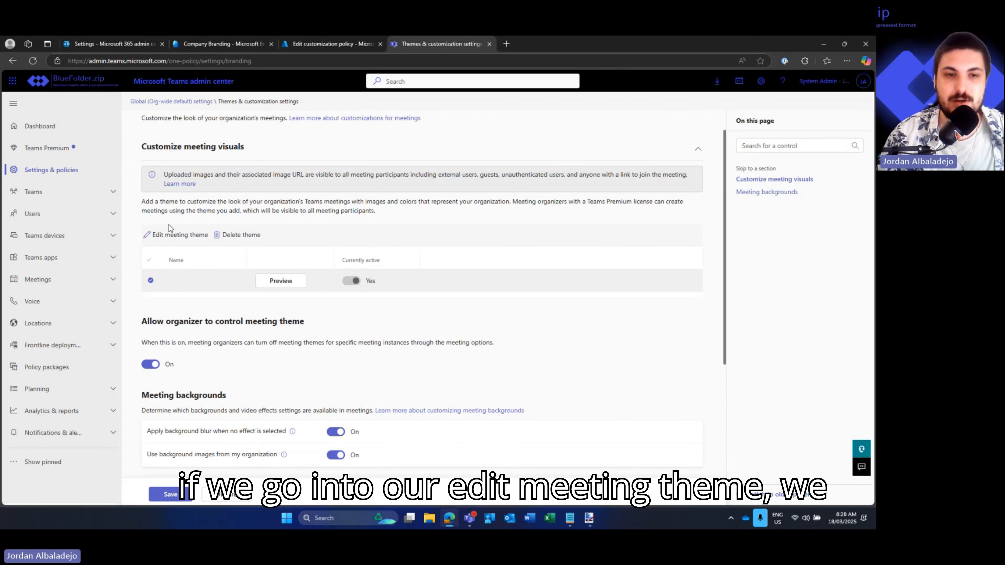
{"action": "left_click", "coordinate": [172, 237]}
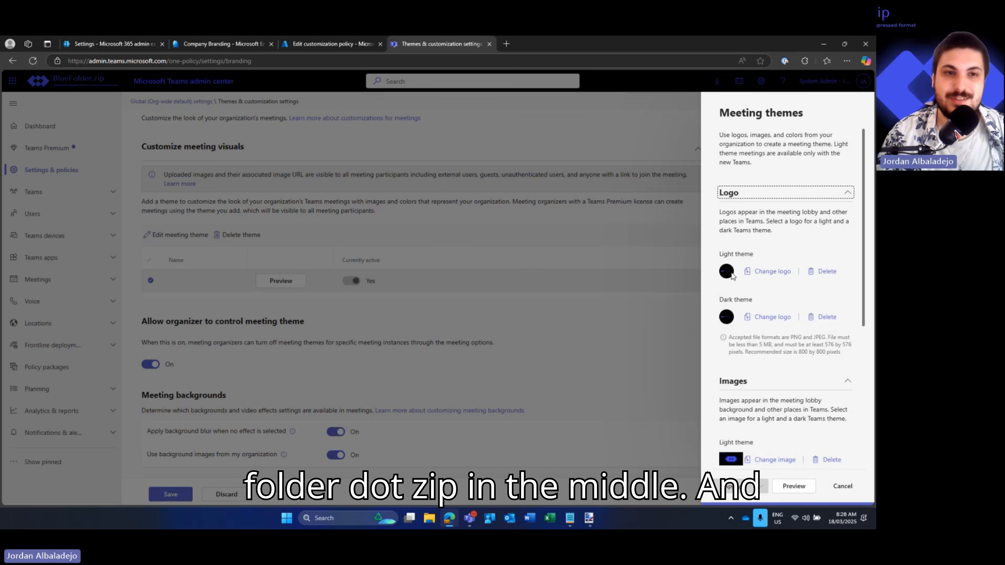
{"action": "scroll", "coordinate": [736, 320], "scroll_direction": "down", "scroll_amount": 4}
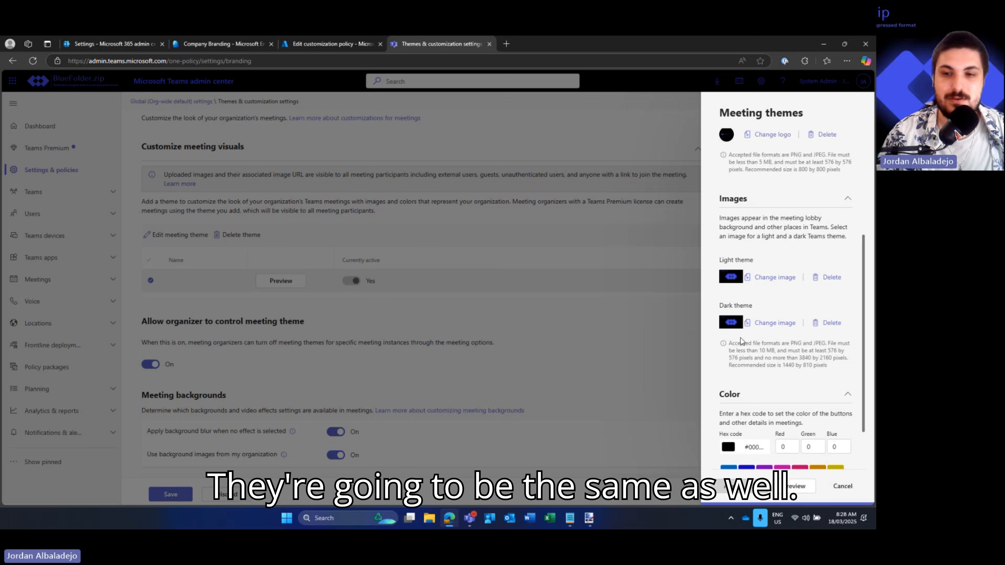
{"action": "scroll", "coordinate": [734, 365], "scroll_direction": "down", "scroll_amount": 2}
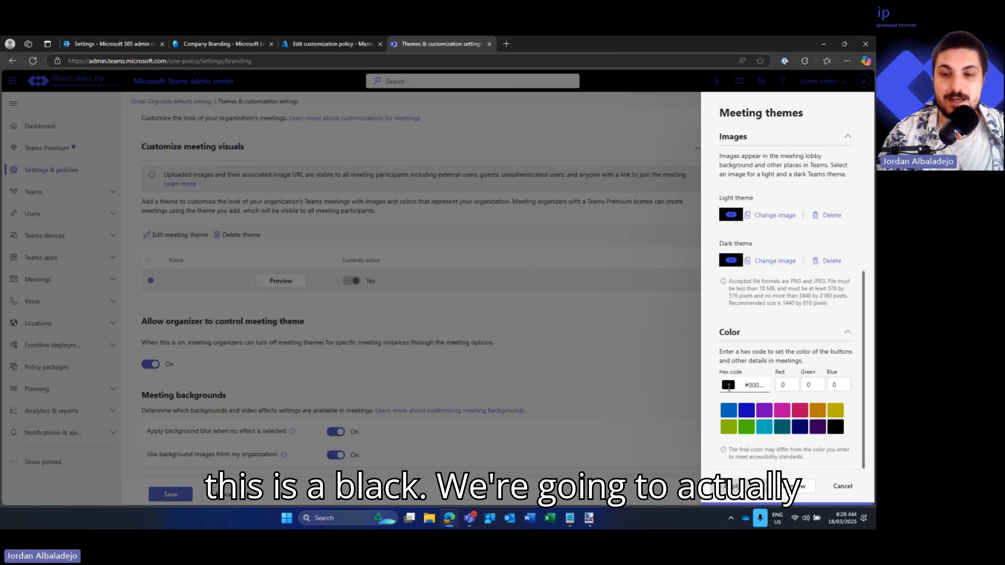
{"action": "left_click", "coordinate": [729, 410]}
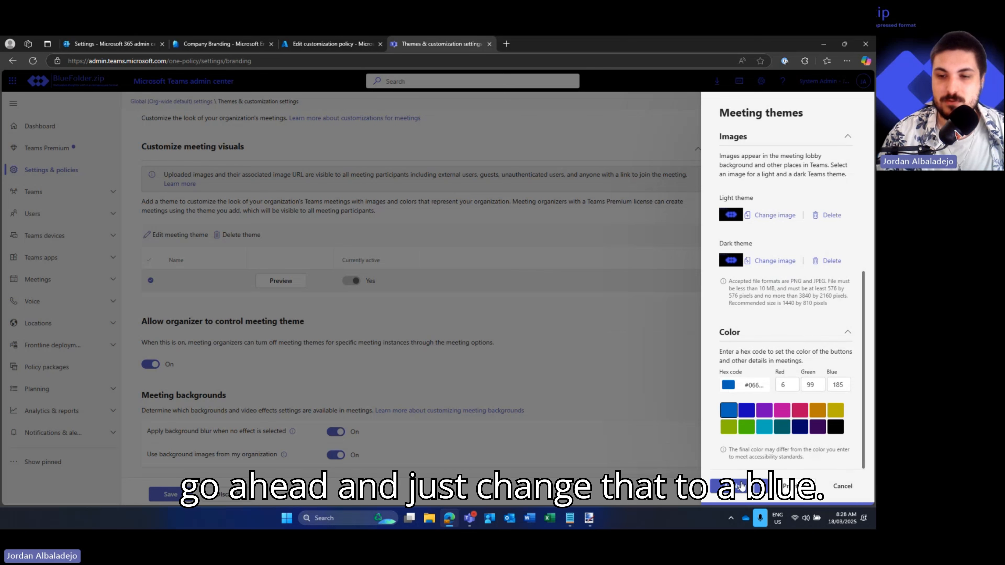
{"action": "left_click", "coordinate": [743, 491]}
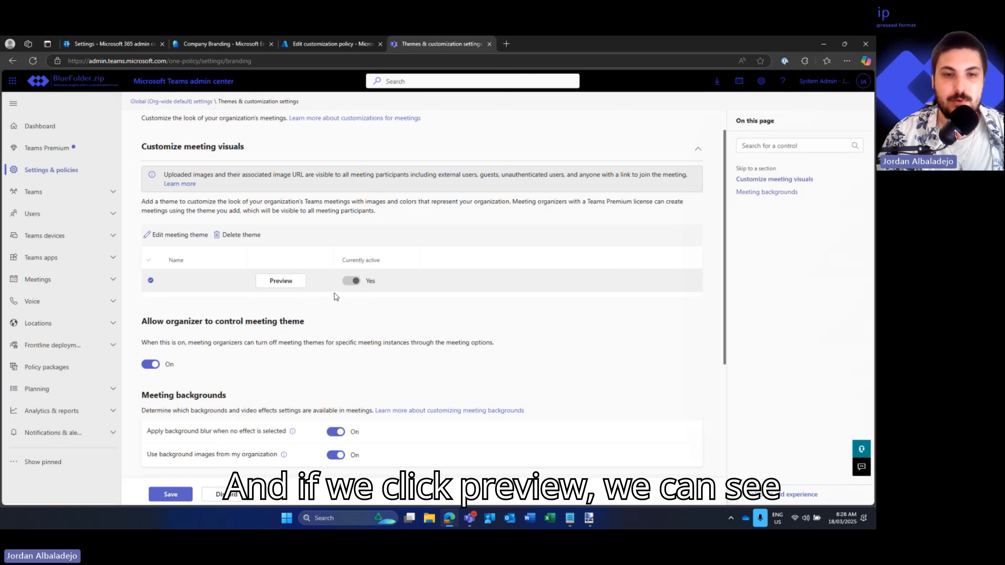
Preview the meeting theme in both light and dark versions, closing the preview when done.
{"action": "left_click", "coordinate": [297, 280]}
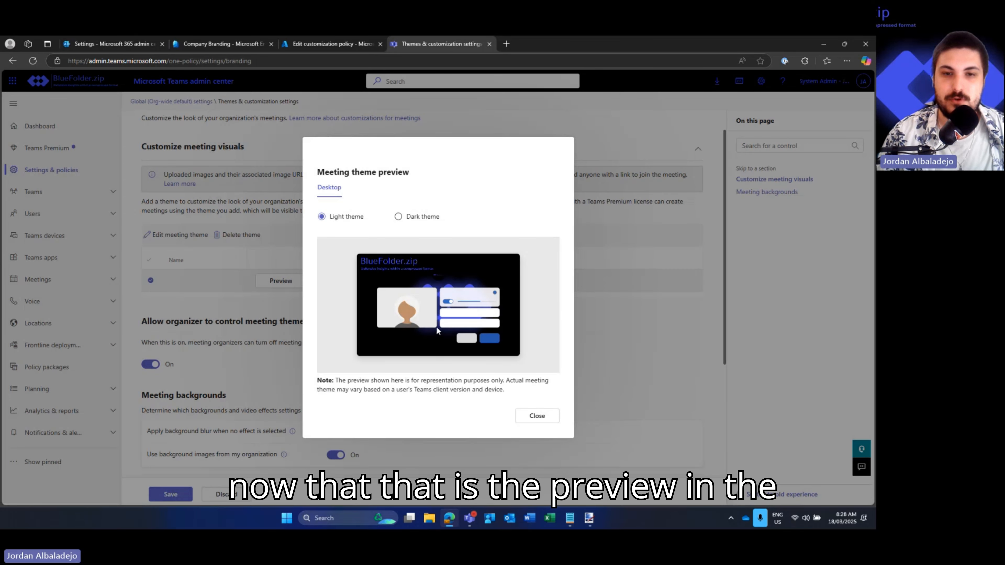
{"action": "left_click", "coordinate": [409, 221]}
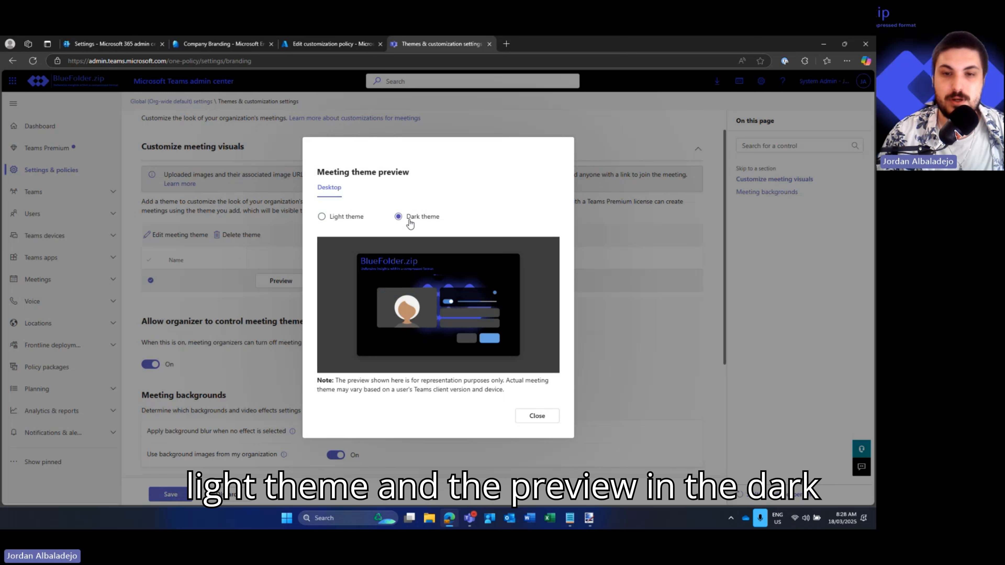
{"action": "left_click", "coordinate": [366, 217]}
{"action": "left_click", "coordinate": [426, 220]}
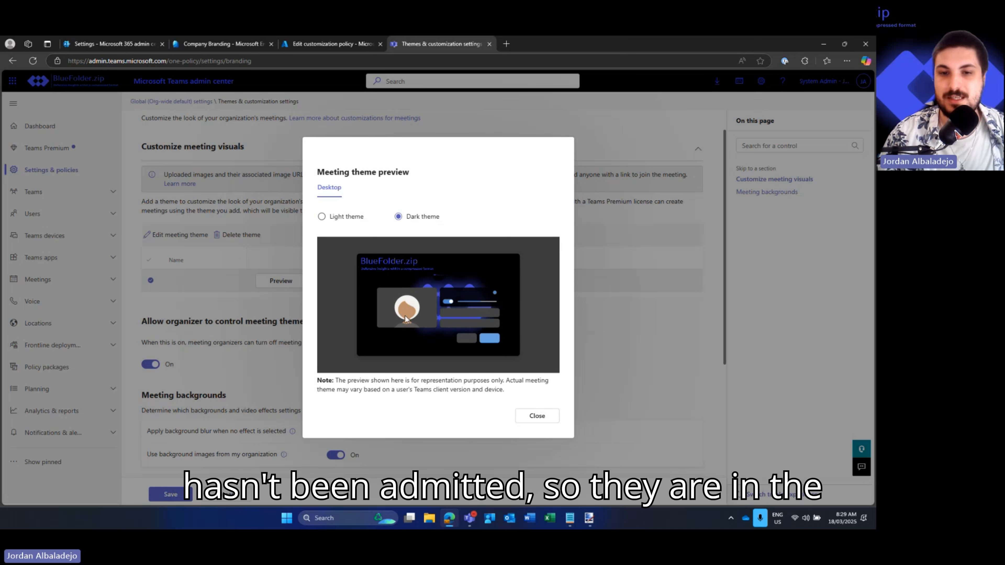
{"action": "left_click", "coordinate": [336, 221]}
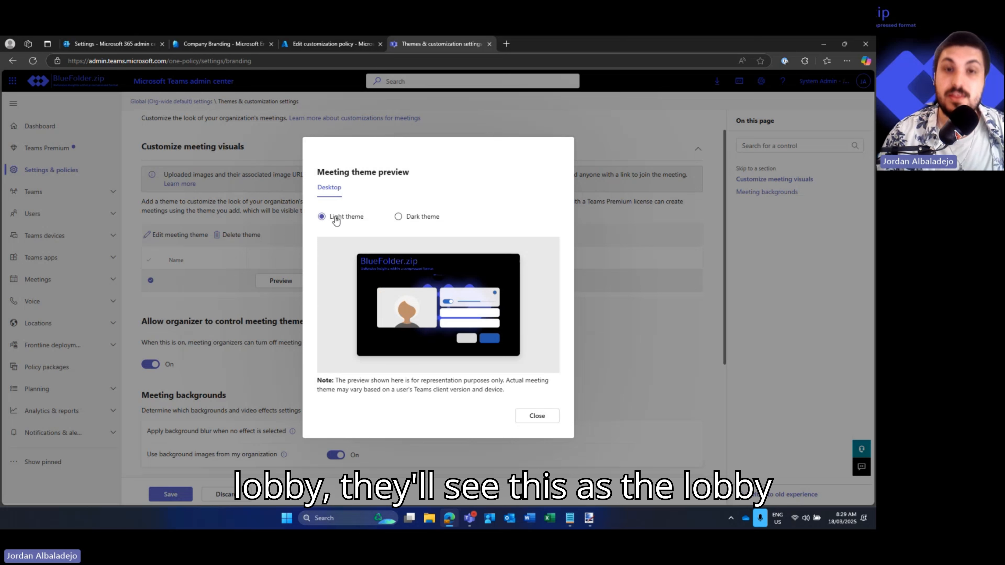
{"action": "left_click", "coordinate": [534, 414]}
Save the meeting theme and background settings for the whole organization.
{"action": "scroll", "coordinate": [373, 383], "scroll_direction": "down", "scroll_amount": 5}
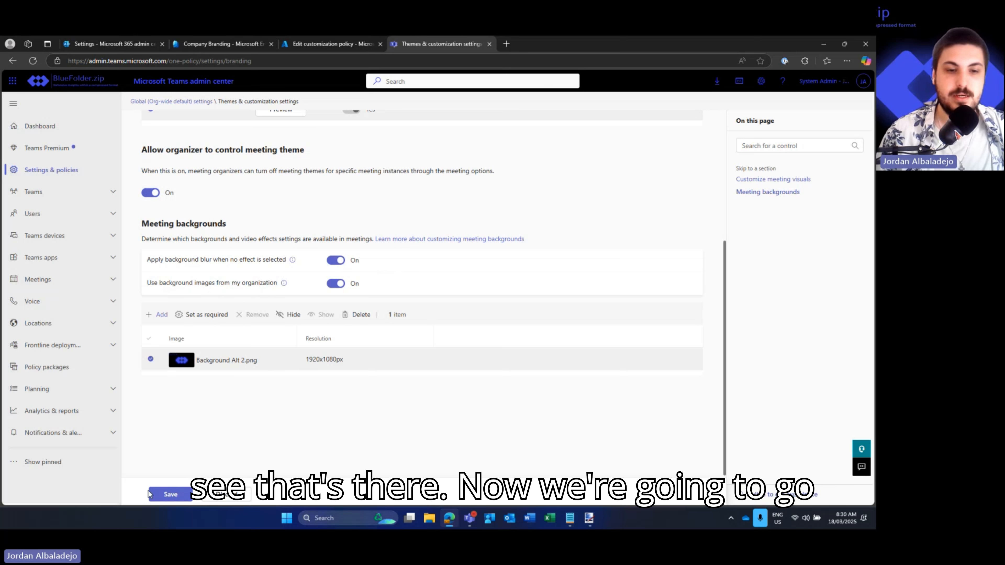
{"action": "left_click", "coordinate": [165, 494]}
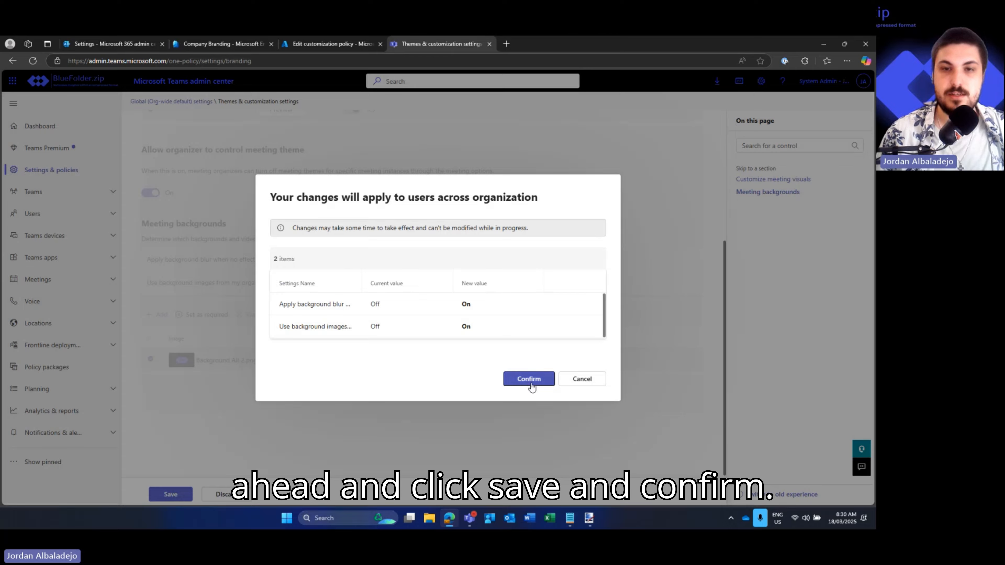